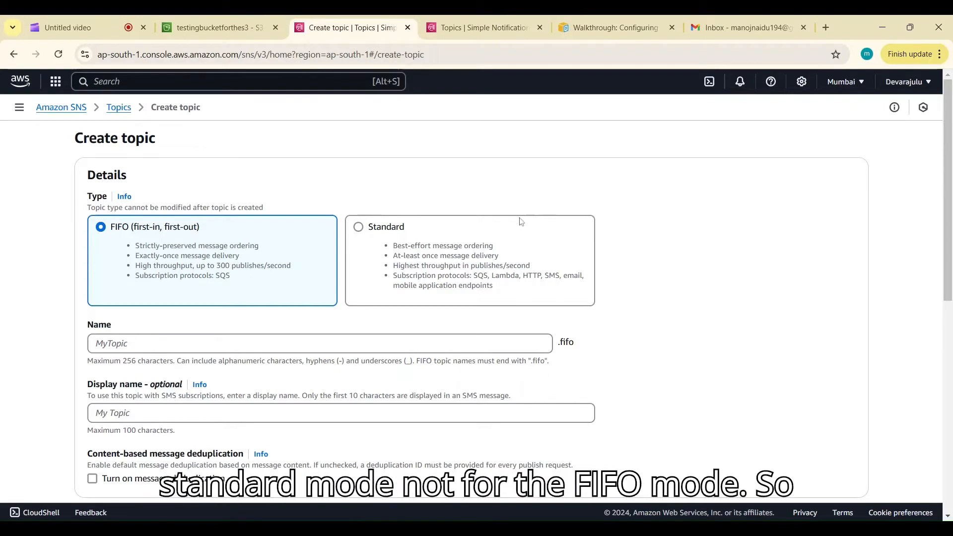
Step: Create a Standard SNS topic named "test", keeping the Basic access policy method
click(426, 259)
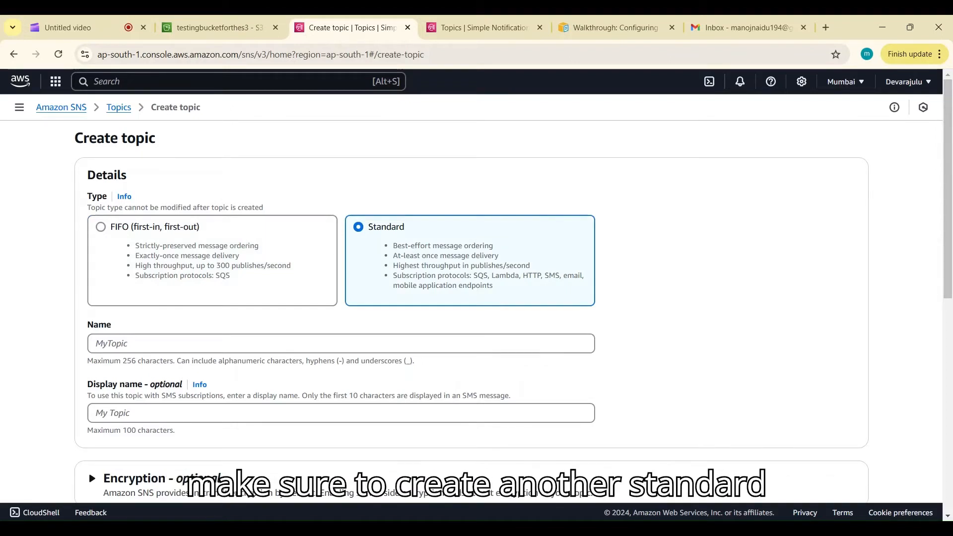
key(Tab)
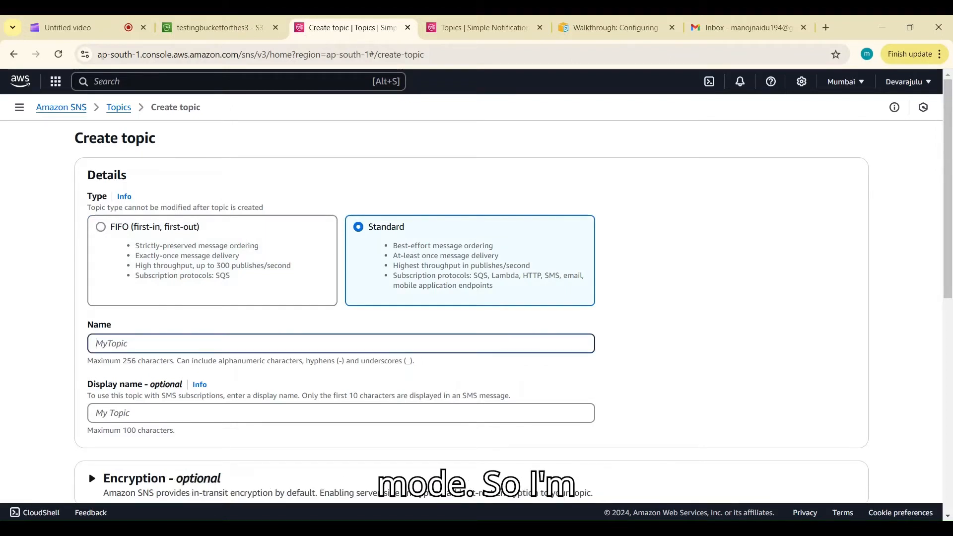
text(test)
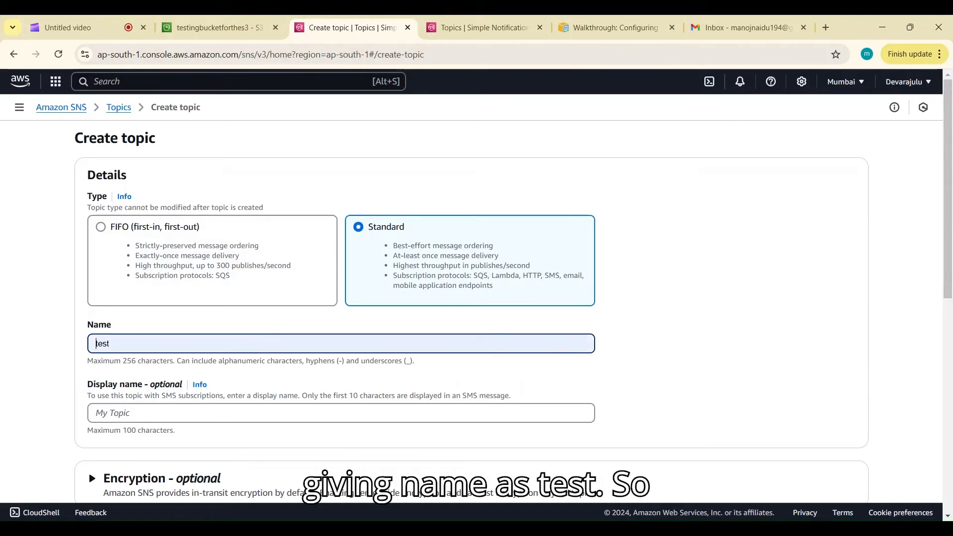
scroll(234, 267, down, 4)
scroll(762, 334, down, 4)
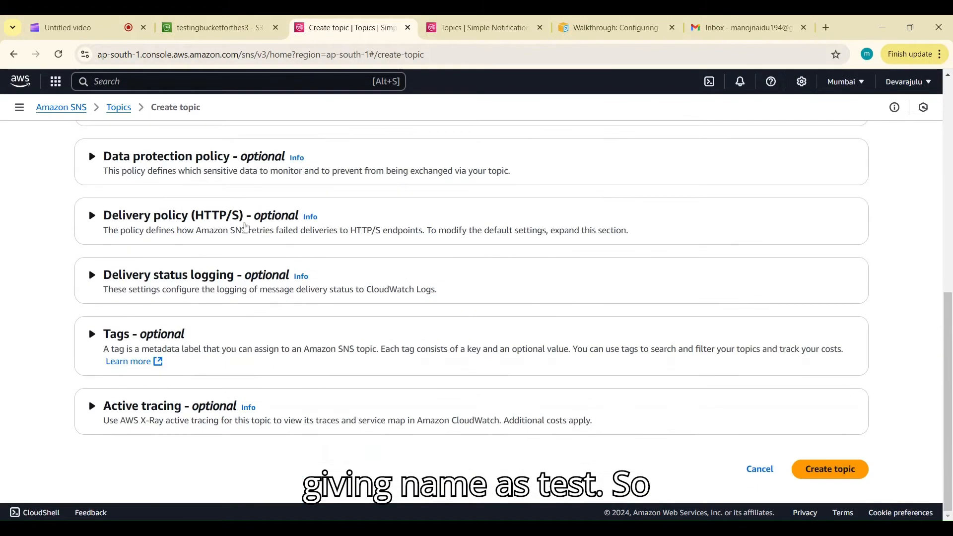
scroll(172, 236, up, 1)
scroll(213, 248, down, 1)
scroll(221, 293, up, 2)
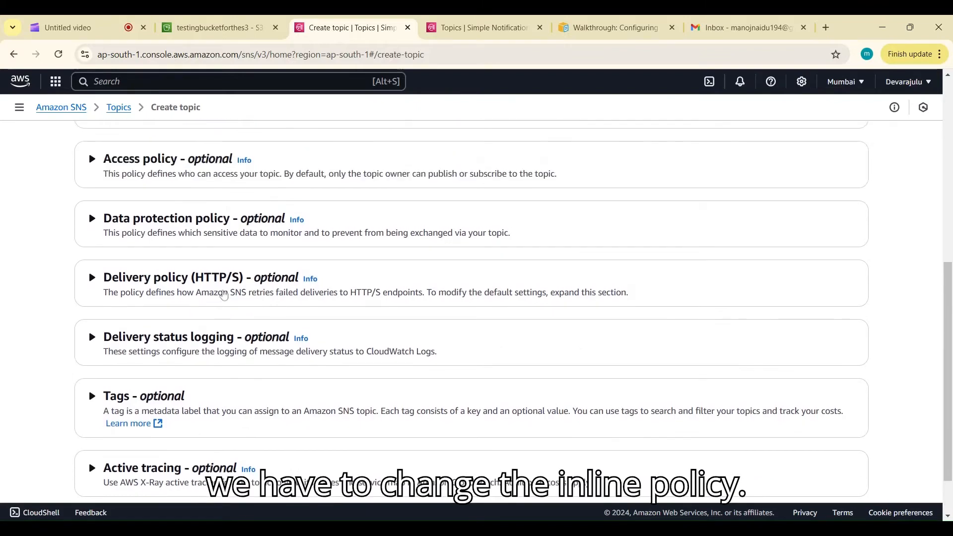
click(239, 226)
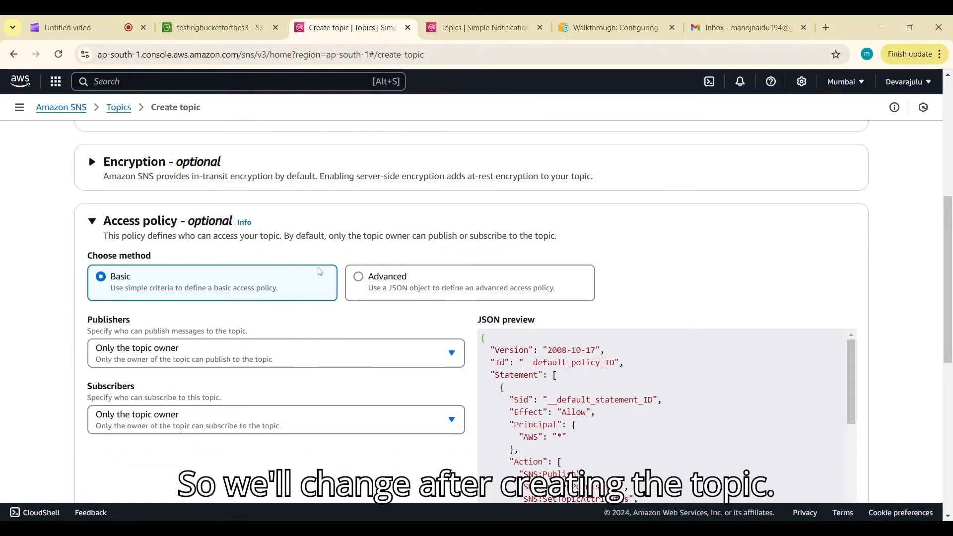
scroll(819, 386, down, 5)
click(831, 469)
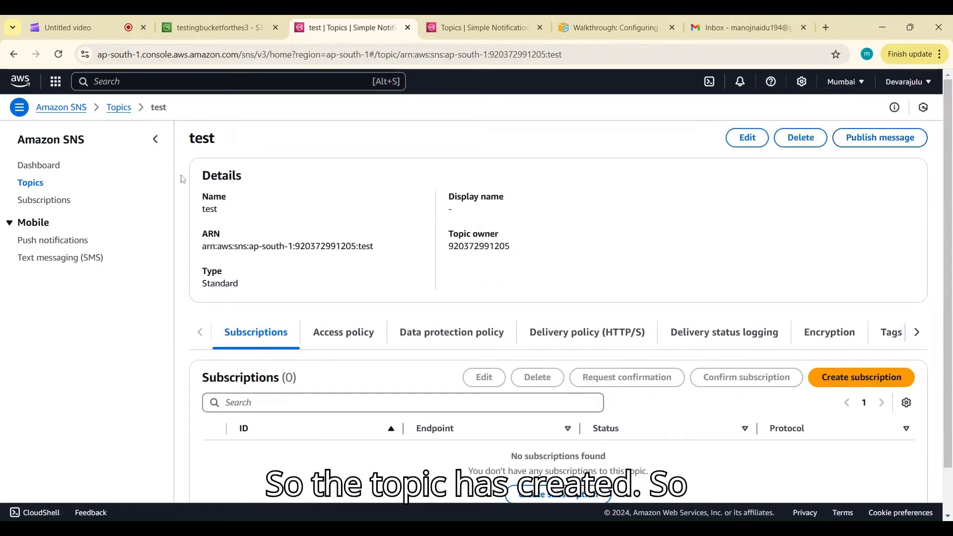
Step: Create a subscription for the test topic with the Email protocol and the subscriber's e-mail address as endpoint
scroll(321, 213, down, 1)
click(857, 326)
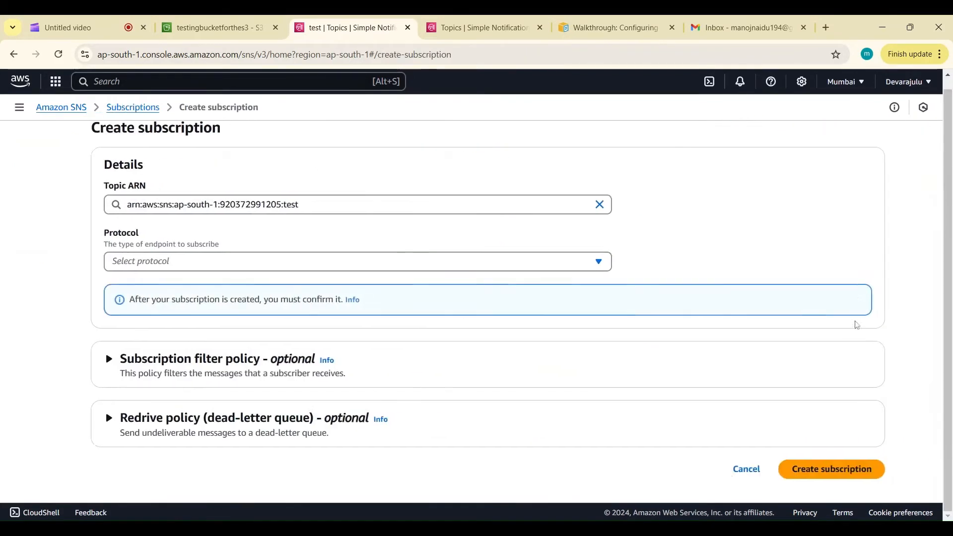
click(200, 264)
click(138, 339)
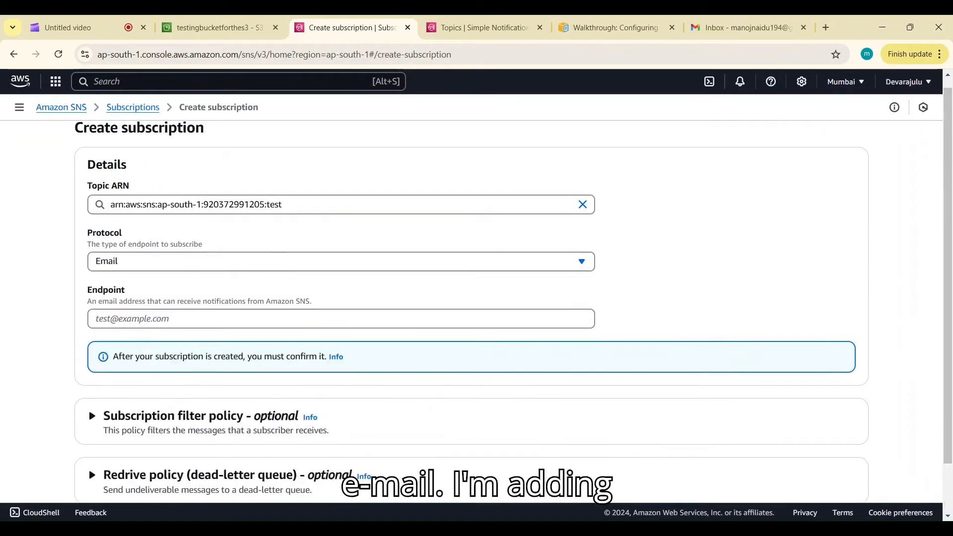
scroll(208, 307, down, 2)
click(199, 262)
click(188, 288)
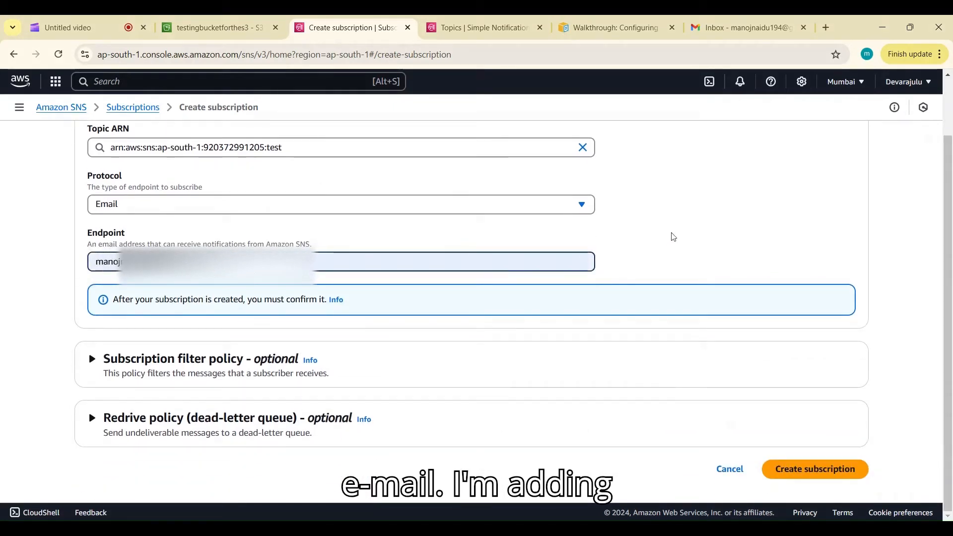
click(839, 469)
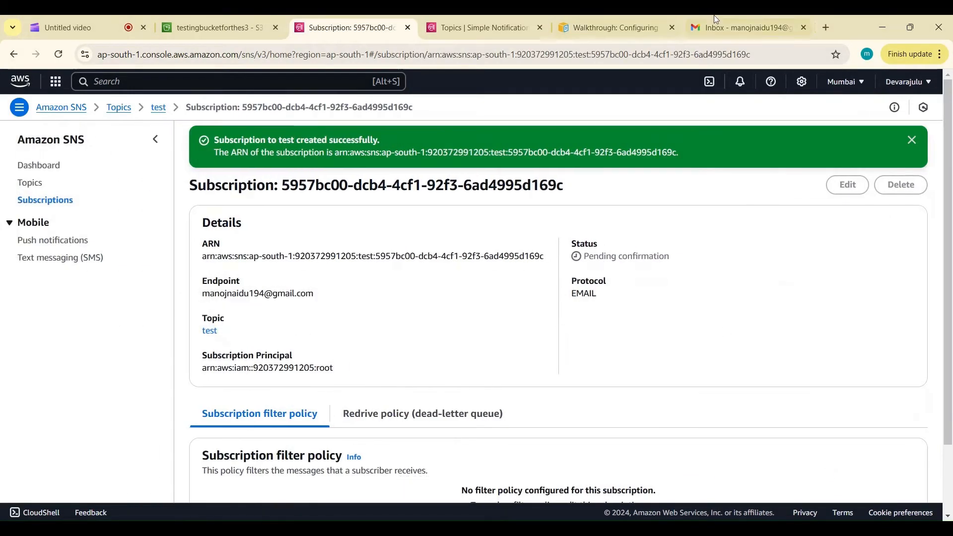
Step: Switch to Gmail, reload the inbox and confirm the subscription from the AWS Notification e-mail, closing the confirmation page
click(717, 22)
click(58, 54)
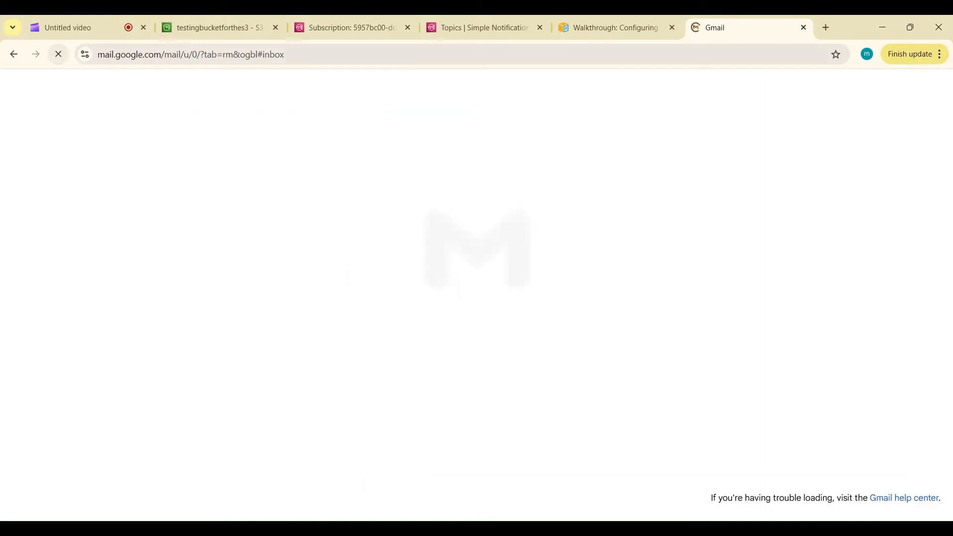
click(385, 184)
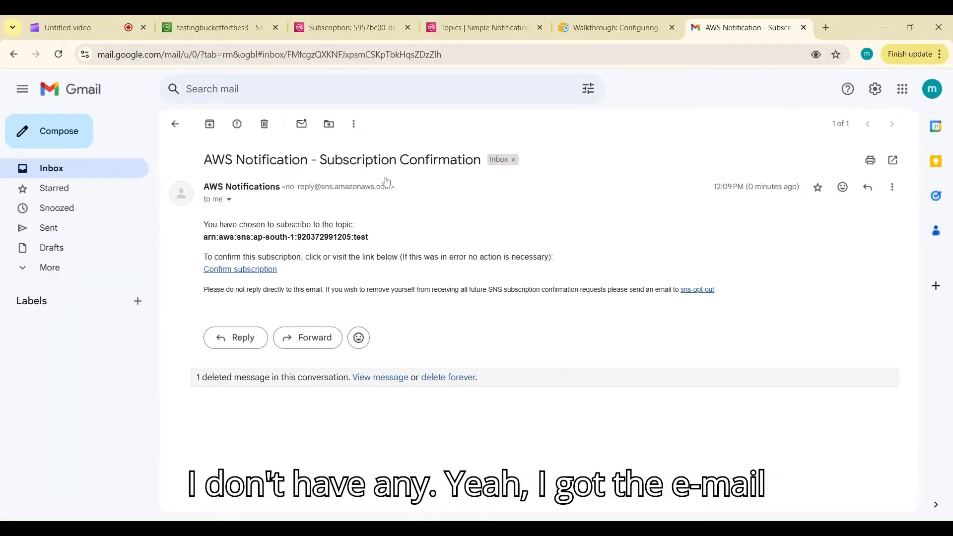
click(248, 270)
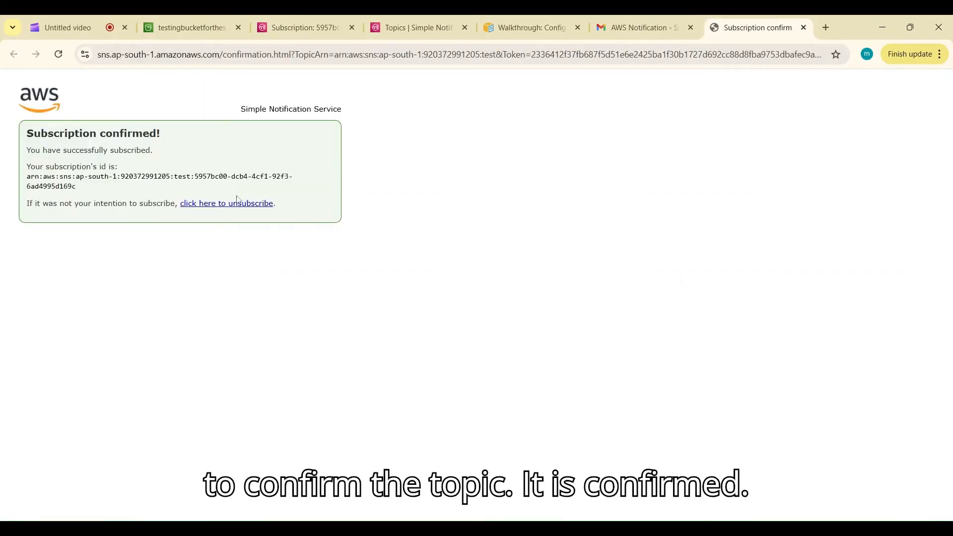
click(804, 28)
Step: Return to the SNS console and open the test topic from the topics list for editing
click(370, 21)
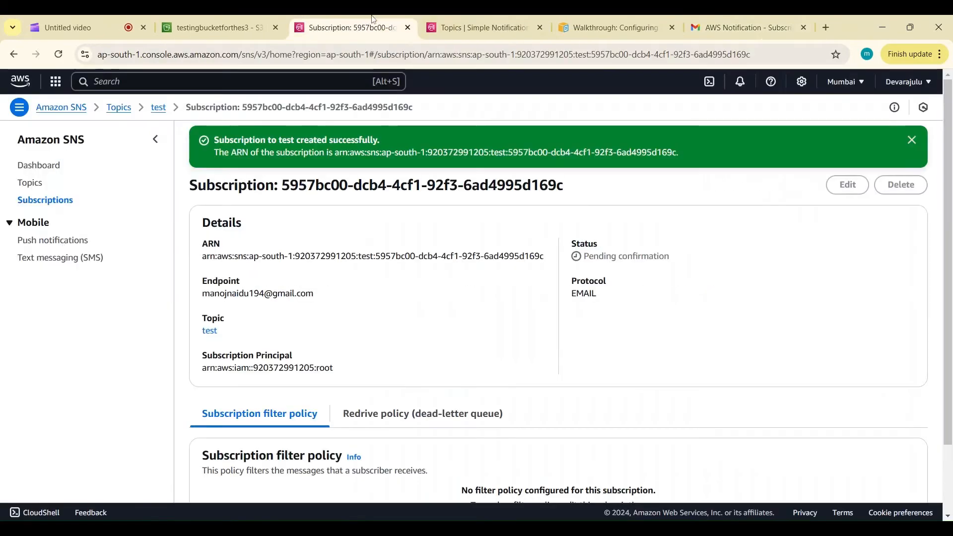
click(912, 140)
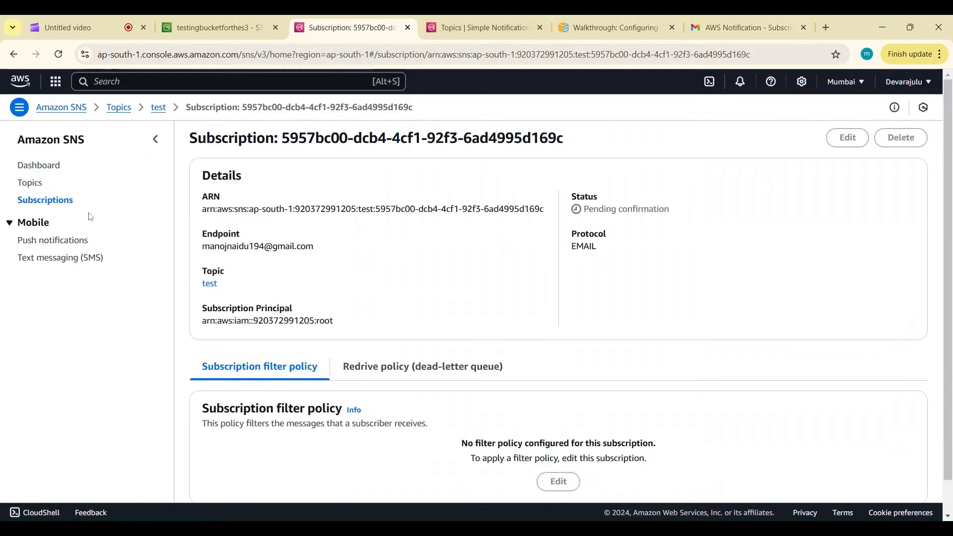
click(39, 185)
click(203, 216)
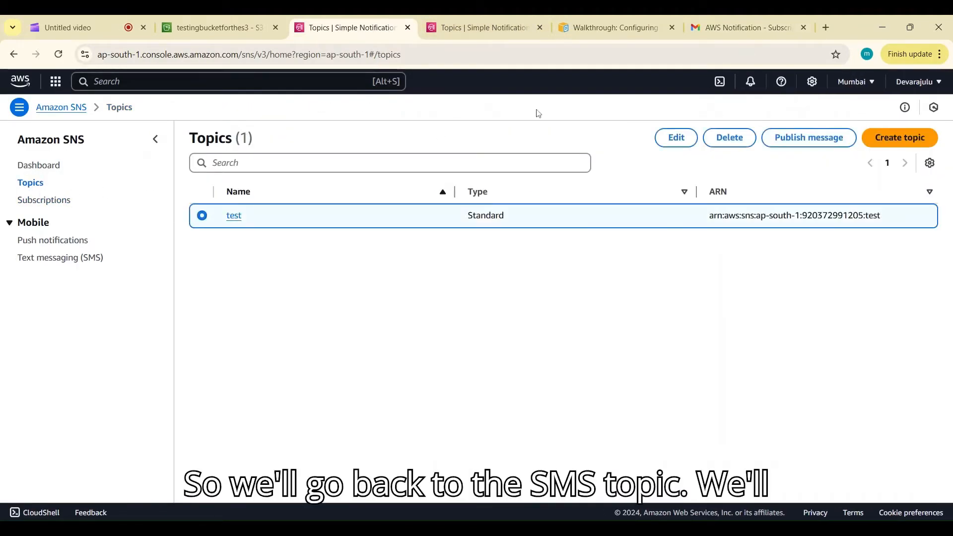
click(676, 137)
Step: Delete the entire default JSON in the topic's access policy
scroll(377, 231, down, 4)
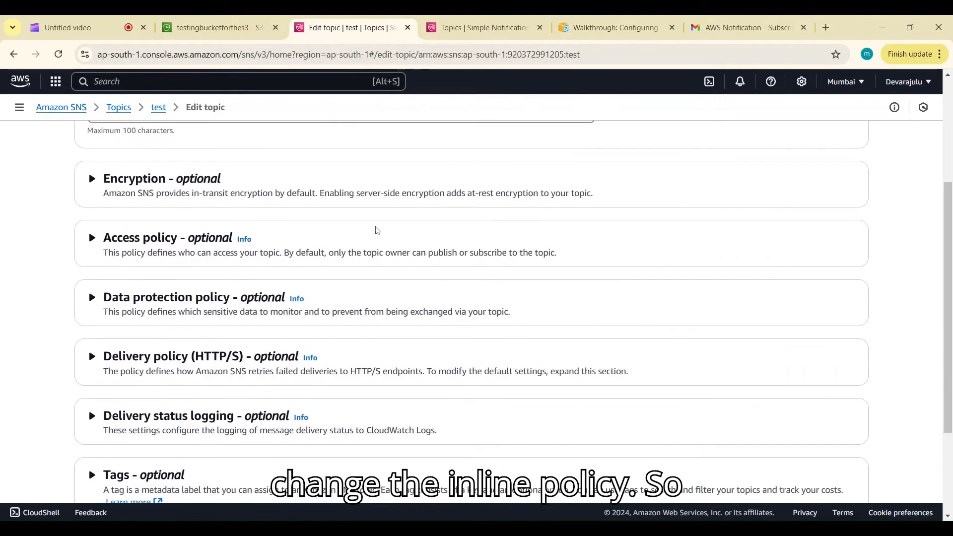
click(158, 238)
scroll(158, 239, down, 3)
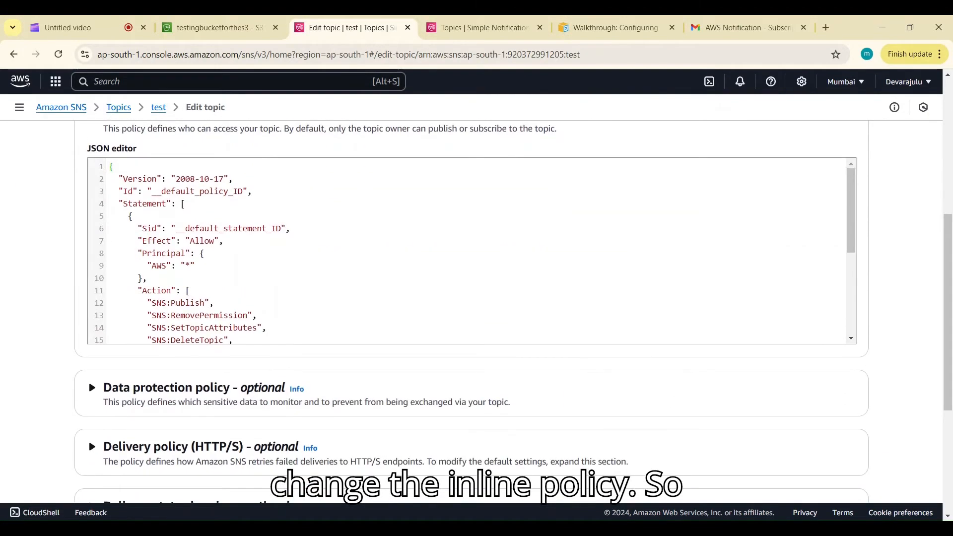
key(ctrl+a)
key(Delete)
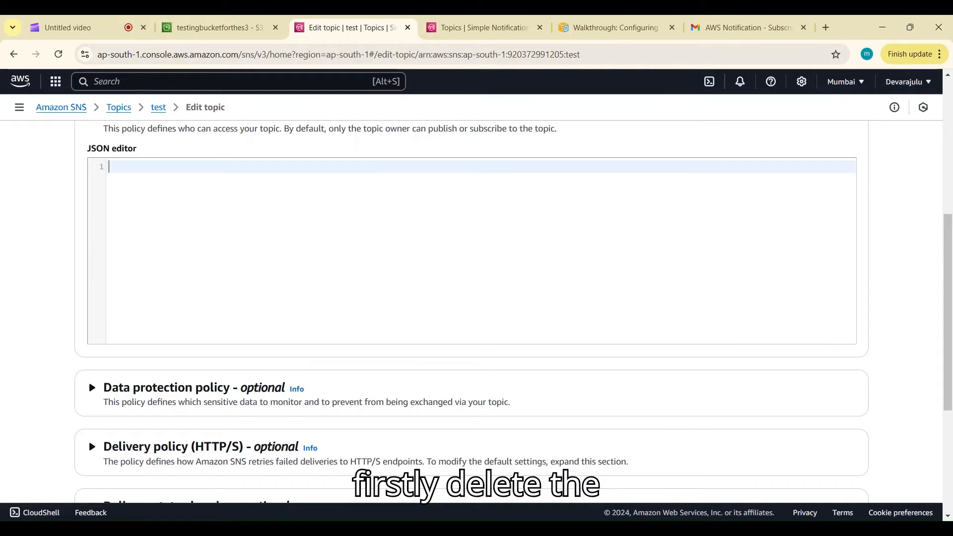
scroll(251, 268, up, 4)
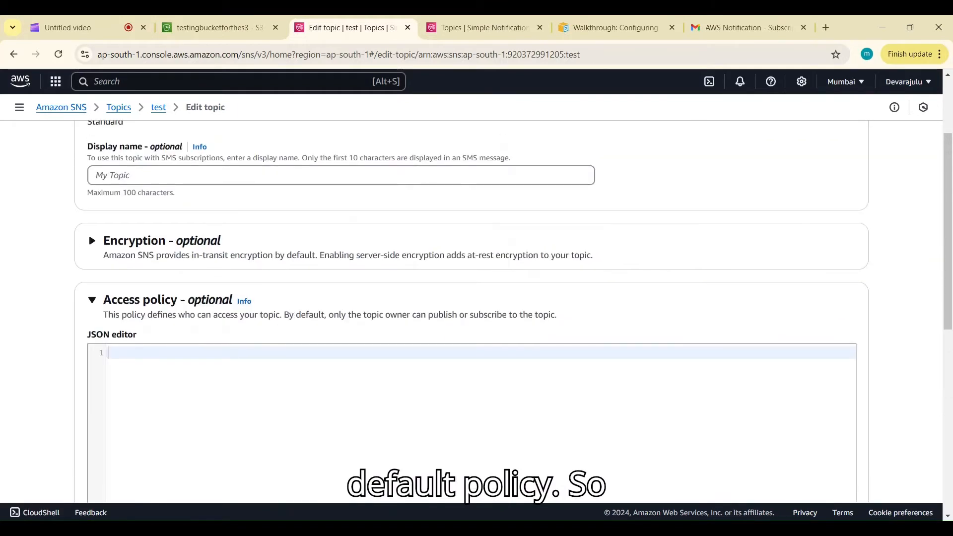
Step: Copy the example SNS topic policy from the AWS walkthrough documentation into the test topic's empty access policy
click(616, 27)
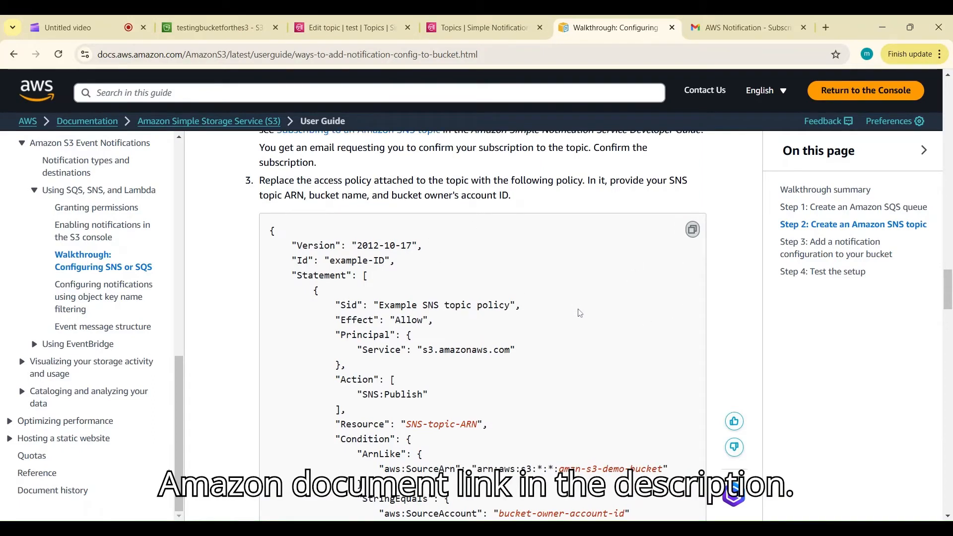
scroll(580, 312, up, 1)
scroll(532, 369, down, 1)
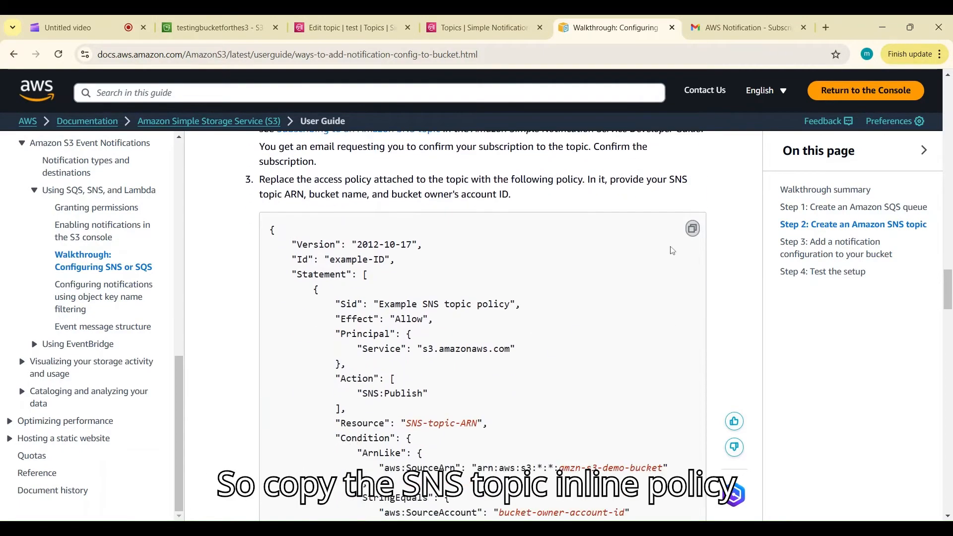
scroll(532, 369, up, 2)
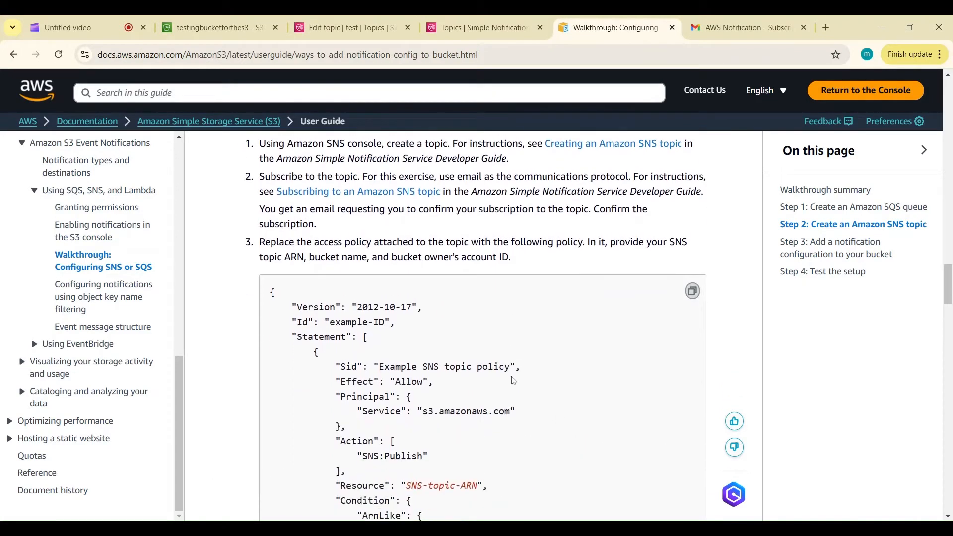
scroll(514, 385, down, 1)
click(359, 22)
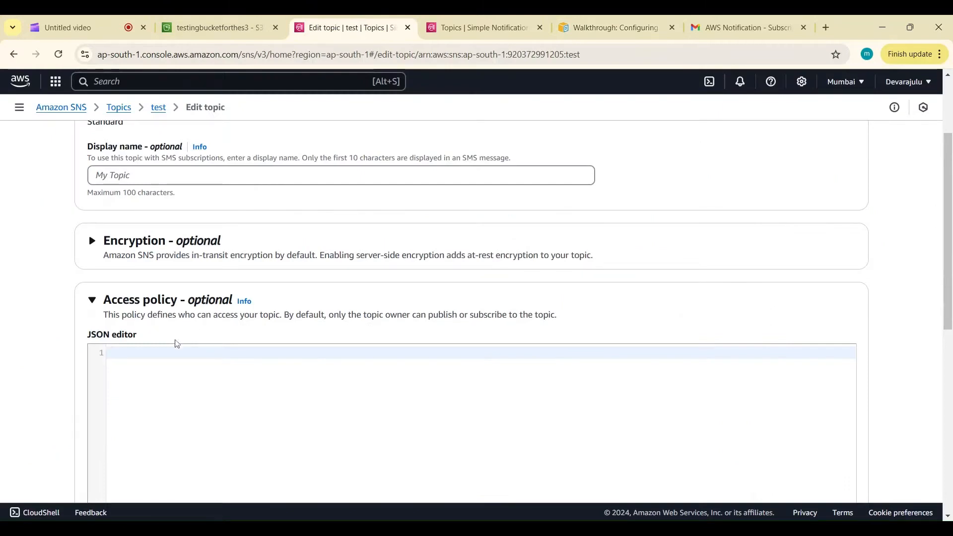
key(ctrl+v)
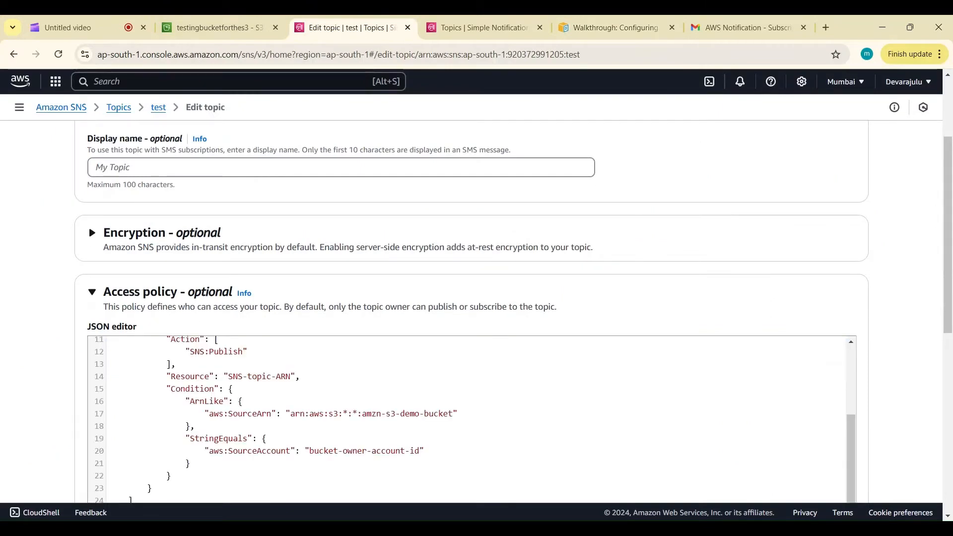
Step: Review the pasted policy and remove the SNS-topic-ARN placeholder from its Resource line
scroll(349, 290, down, 8)
scroll(348, 290, up, 5)
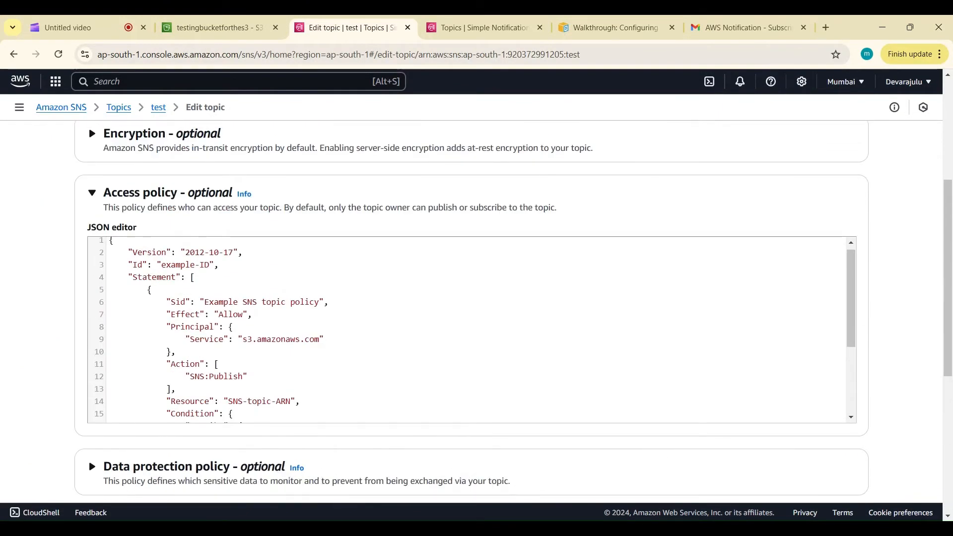
scroll(105, 342, down, 2)
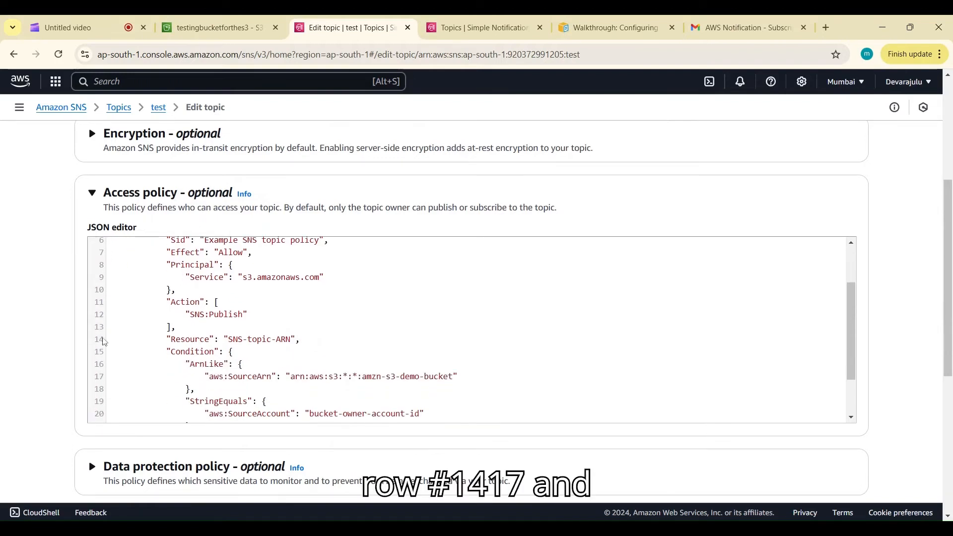
scroll(467, 330, down, 2)
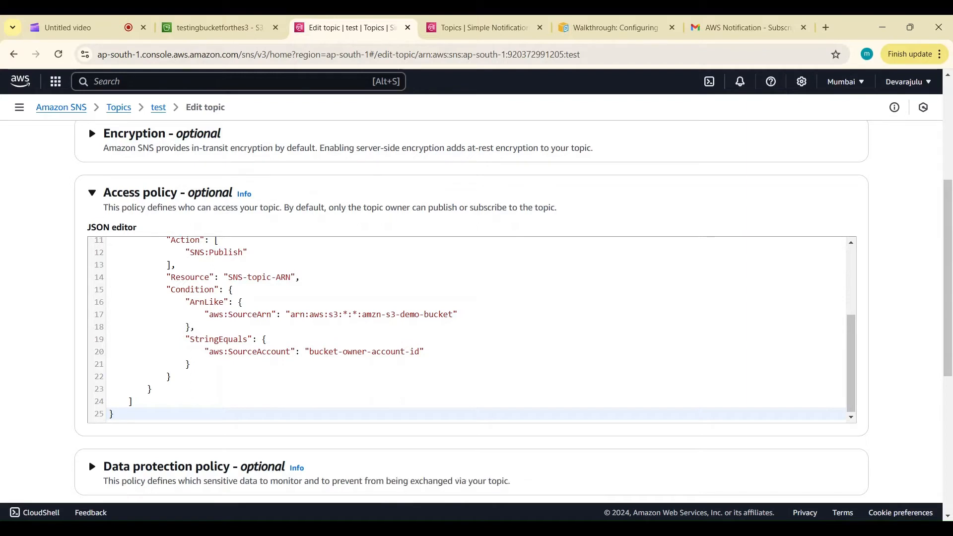
scroll(467, 331, up, 2)
drag(300, 339, 228, 340)
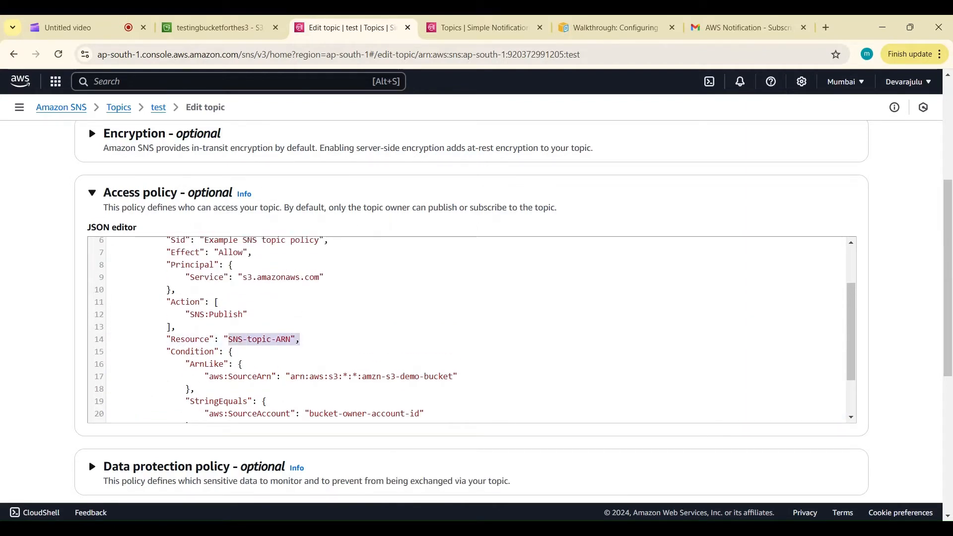
key(BackSpace)
Step: Copy the test topic's ARN from its details page into the empty Resource value of the access policy
click(486, 19)
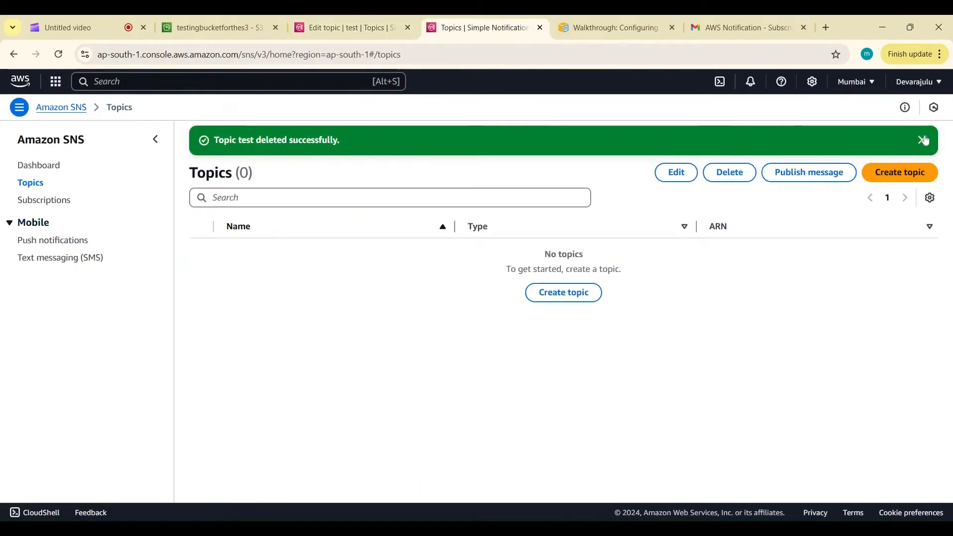
click(44, 200)
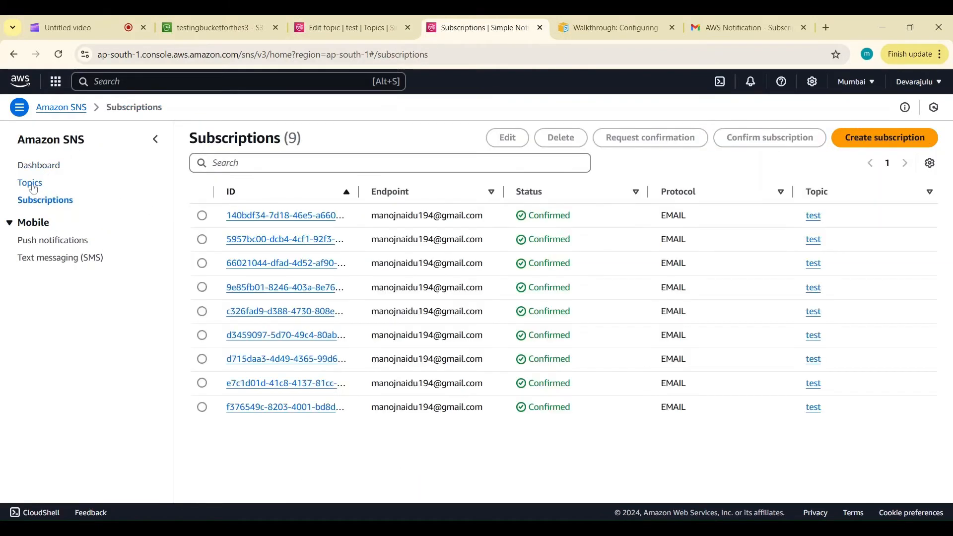
click(30, 183)
click(234, 215)
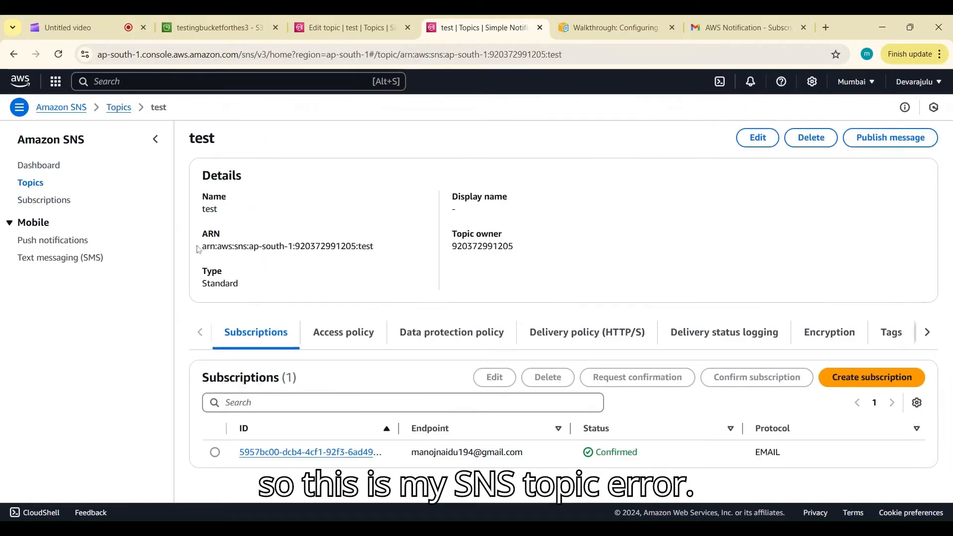
drag(202, 246, 374, 246)
key(ctrl+c)
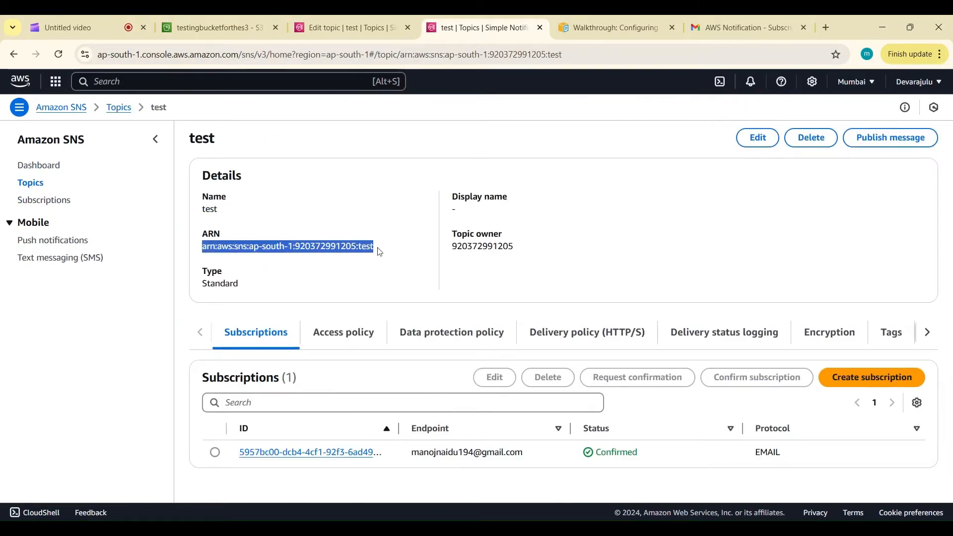
click(348, 27)
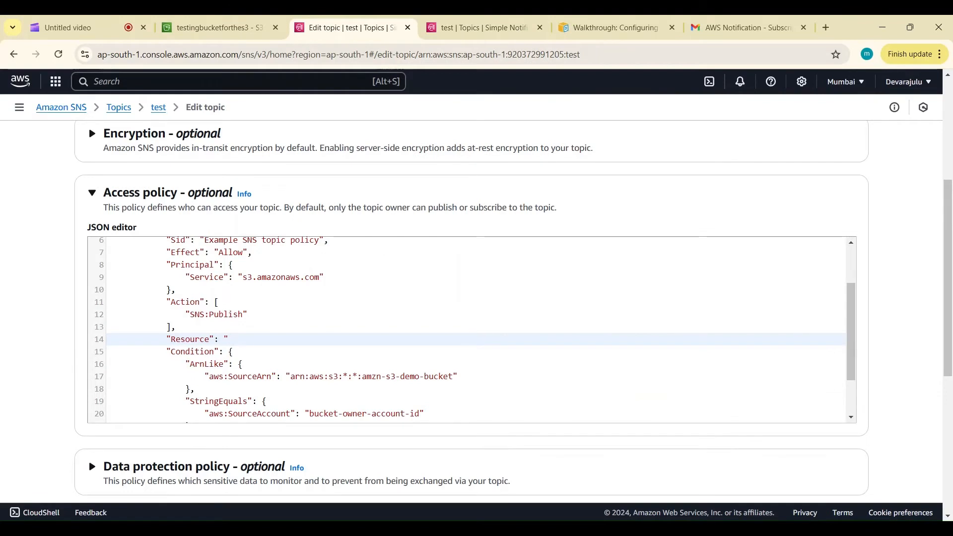
key(ctrl+v)
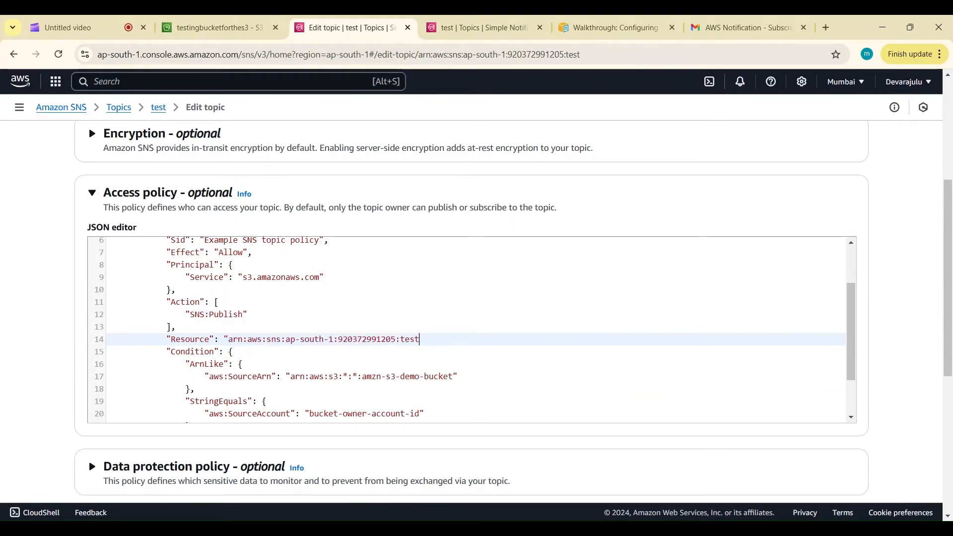
Step: Replace the demo-bucket ARN in the policy's aws:SourceArn condition with testingbucketforthes3's ARN, copied from the bucket's properties
scroll(427, 340, down, 2)
click(292, 314)
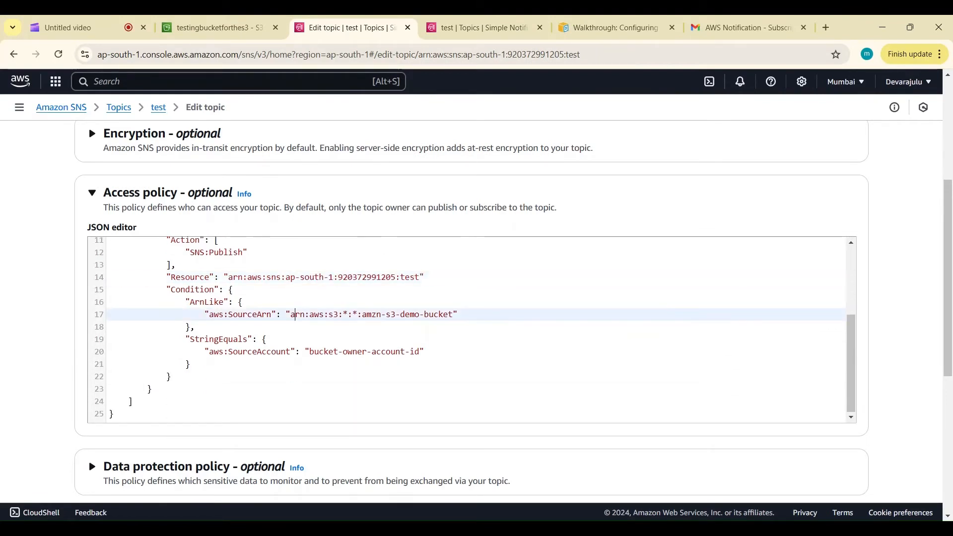
click(247, 19)
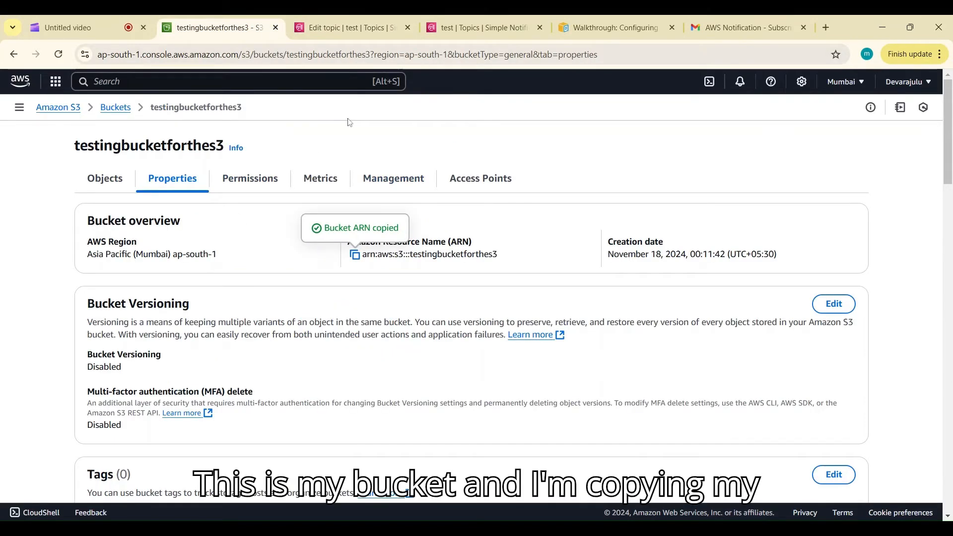
click(357, 255)
key(ctrl+Tab)
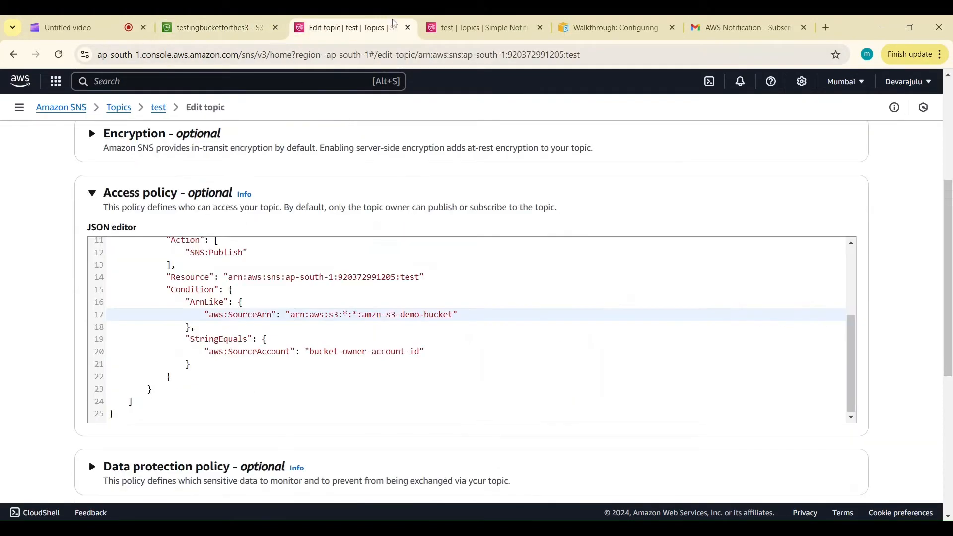
drag(291, 314, 452, 314)
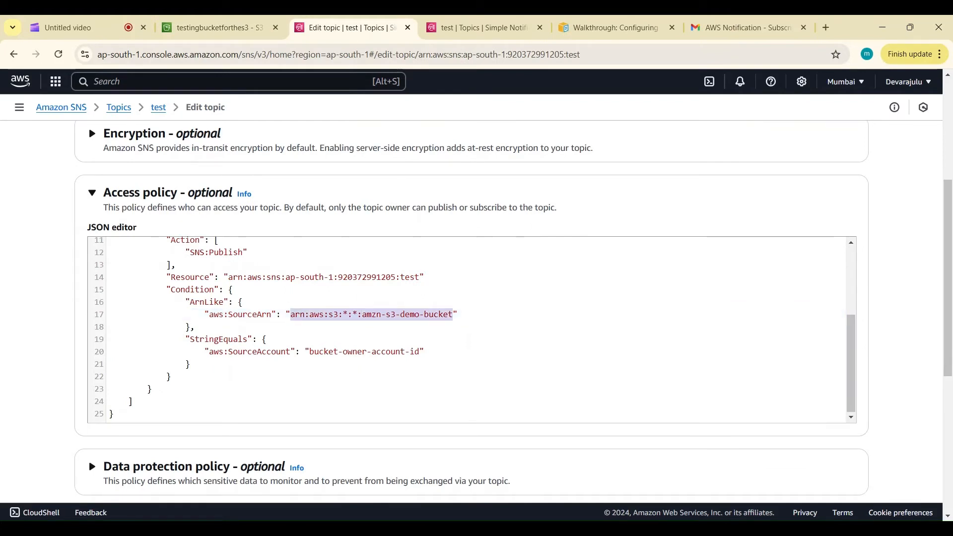
key(BackSpace)
key(ctrl+v)
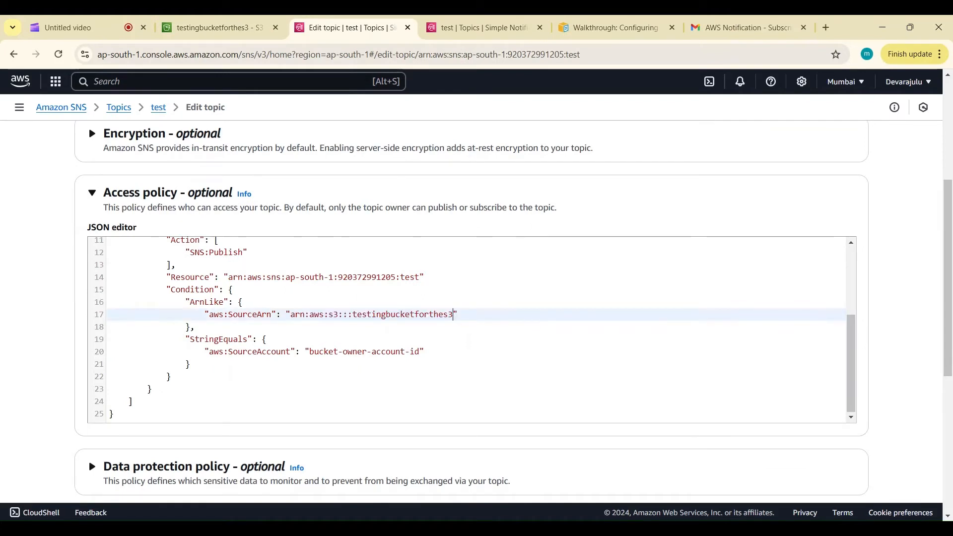
Step: Replace the bucket-owner-account-id placeholder in aws:SourceAccount with the copied AWS account ID and save the topic changes
click(309, 352)
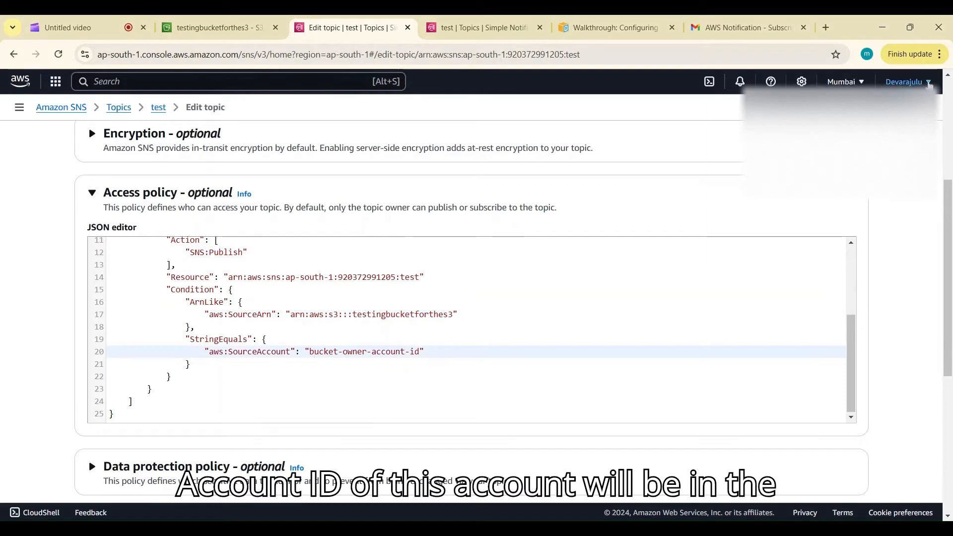
click(927, 82)
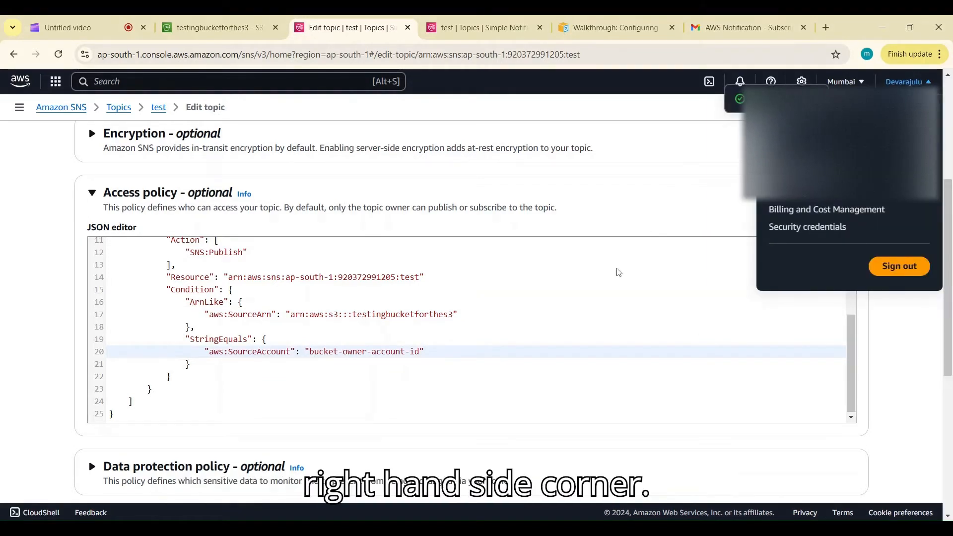
drag(309, 351, 420, 352)
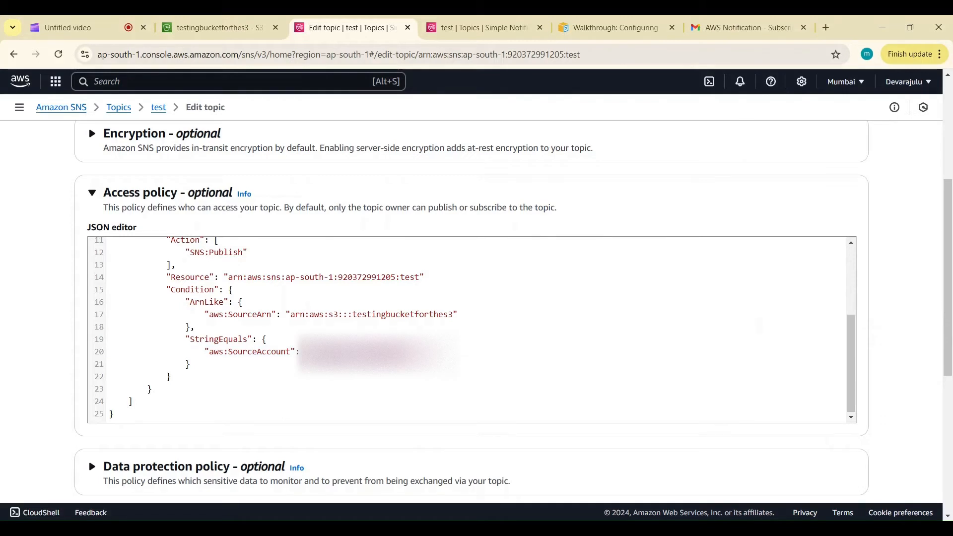
key(ctrl+v)
drag(309, 351, 420, 353)
key(BackSpace)
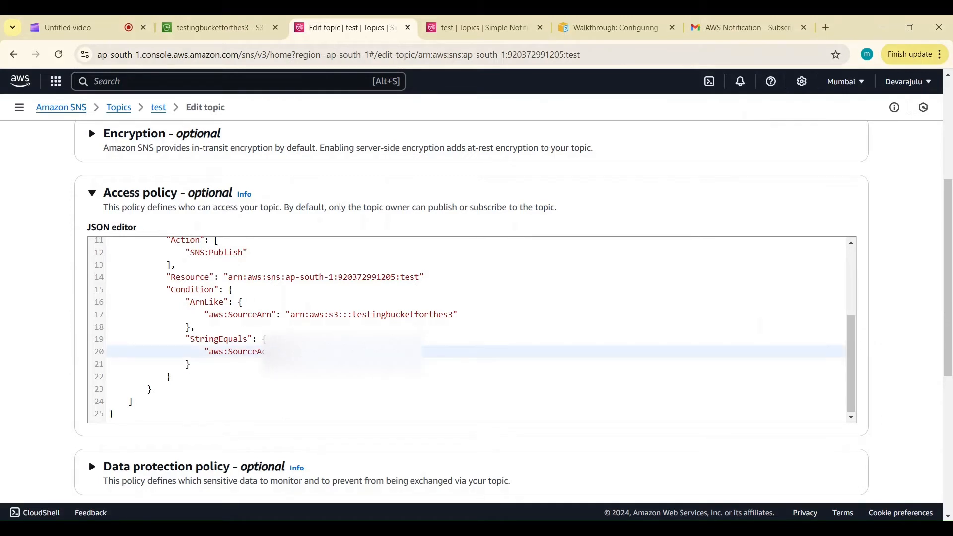
key(ctrl+v)
scroll(436, 334, down, 10)
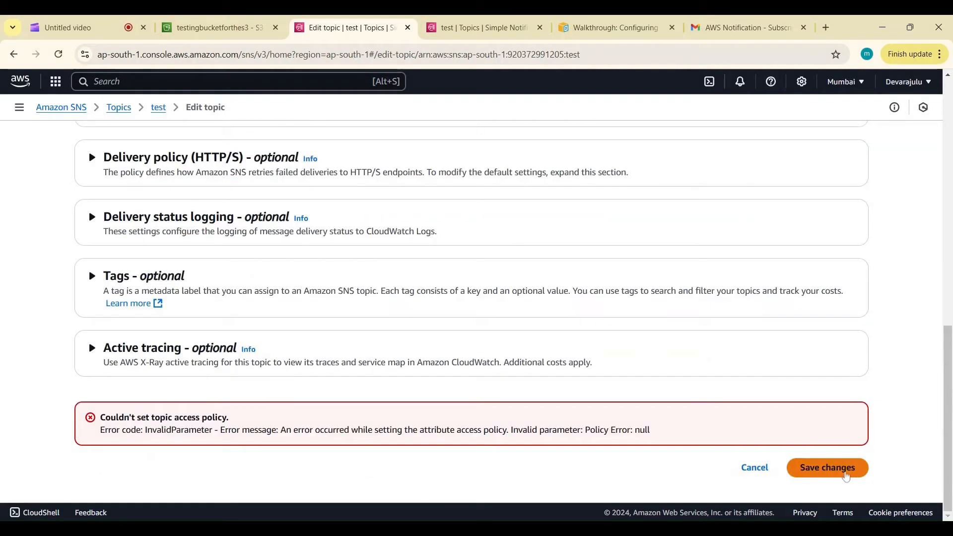
click(827, 464)
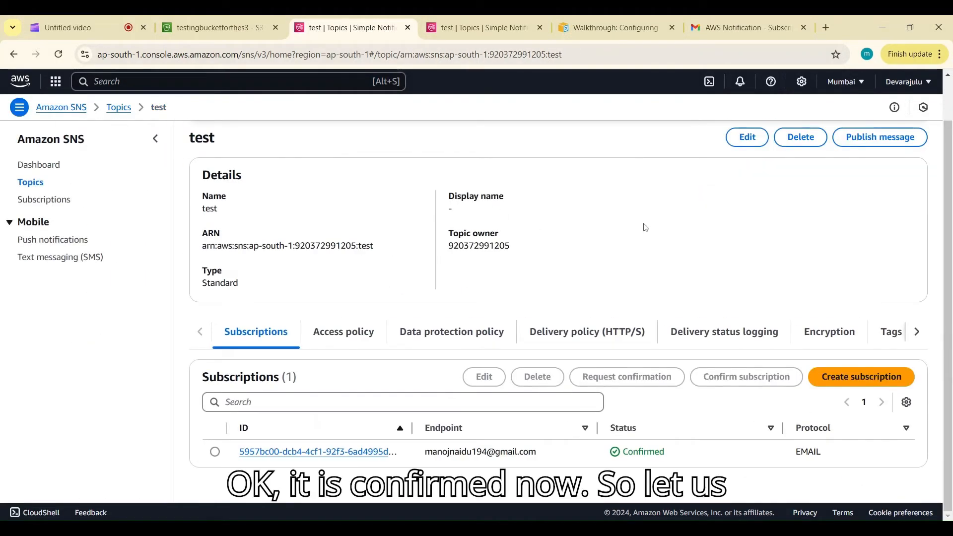
Step: Return to testingbucketforthes3 in S3 and copy the name of its testing/ folder from the object list
click(214, 24)
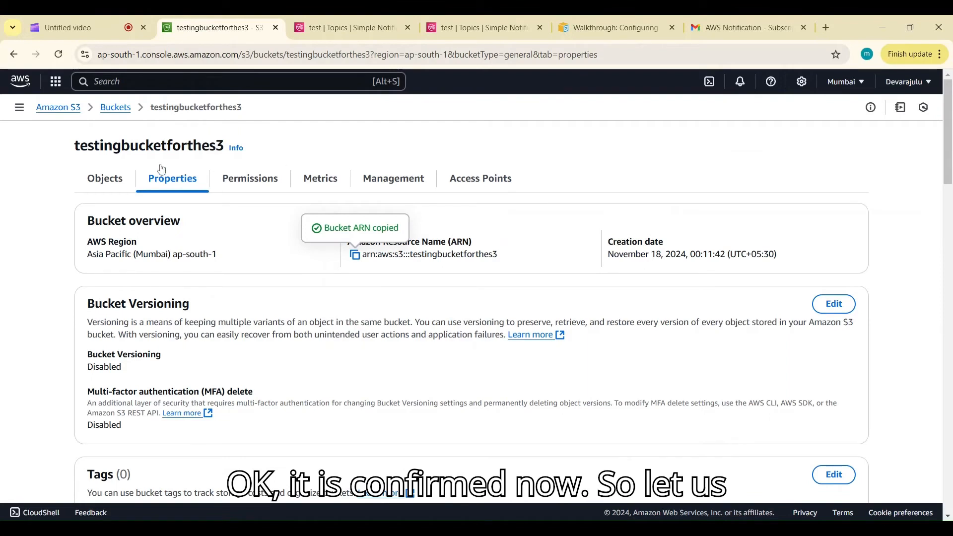
click(115, 185)
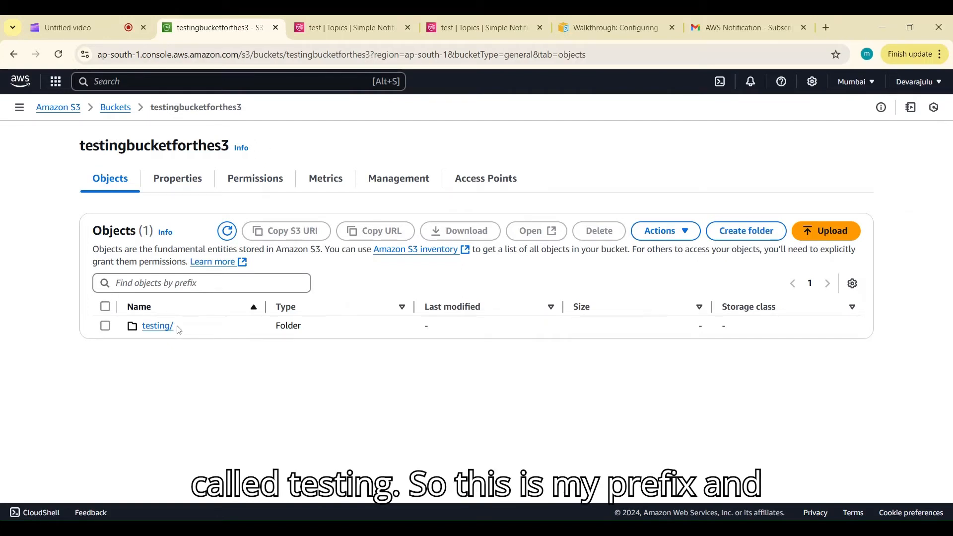
drag(179, 330, 146, 327)
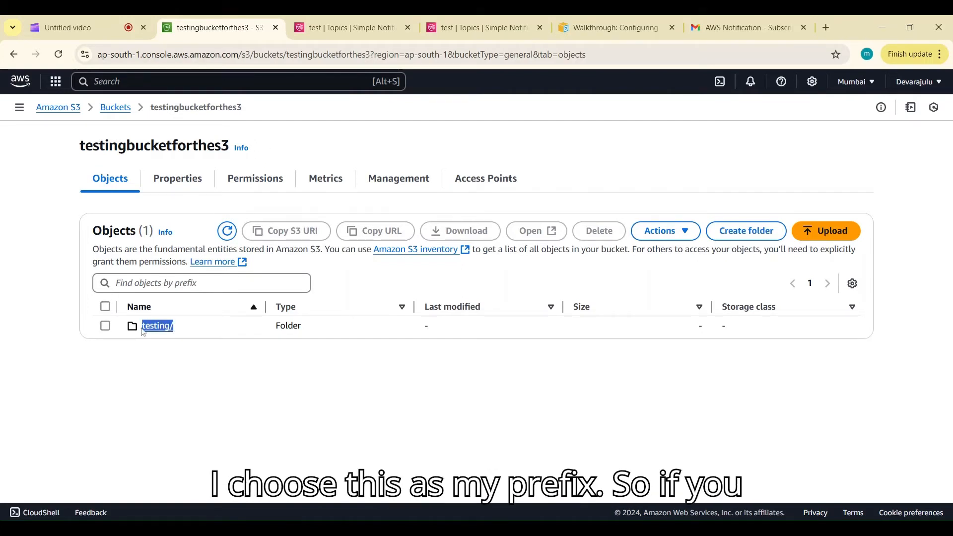
key(ctrl+c)
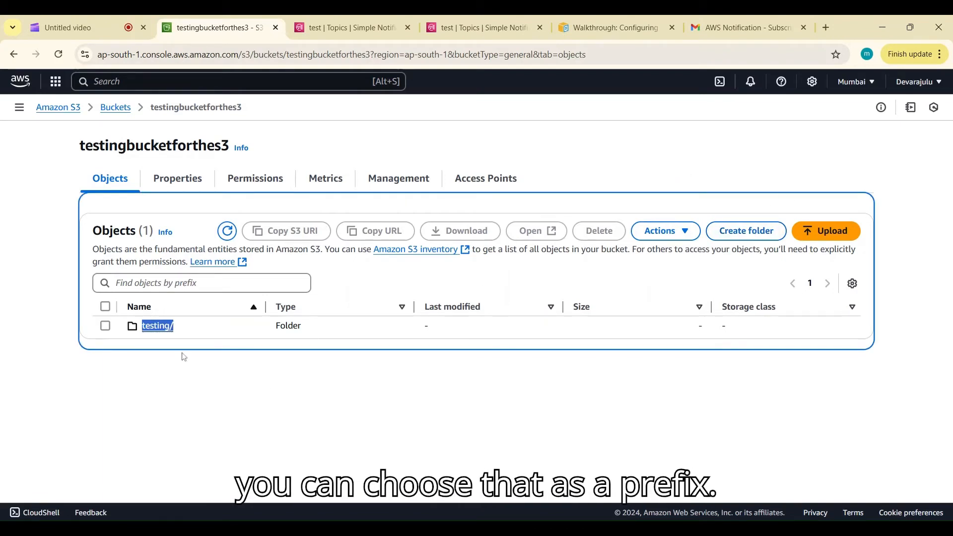
Step: Start creating a new event notification from the properties of testingbucketforthes3
click(180, 193)
scroll(180, 194, down, 20)
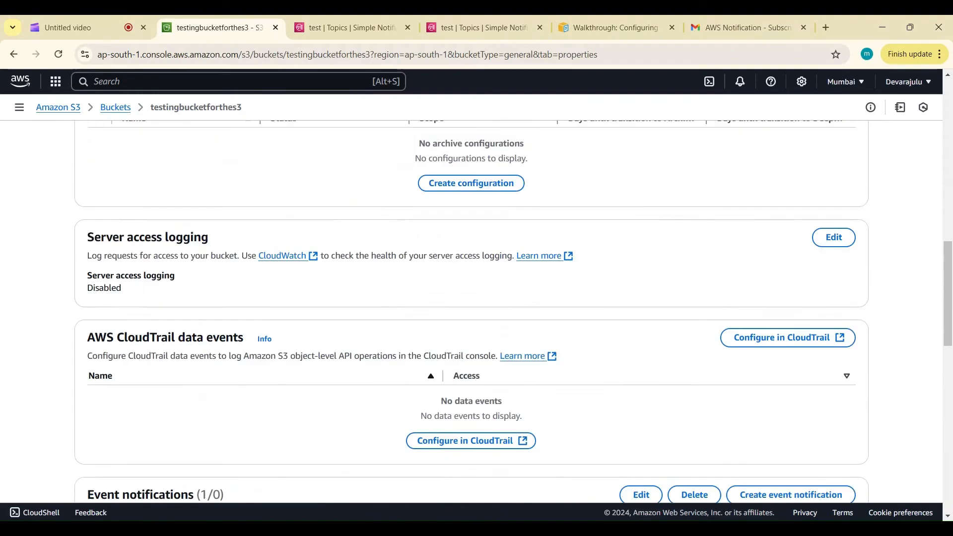
scroll(418, 271, down, 2)
scroll(419, 271, up, 3)
scroll(418, 271, down, 2)
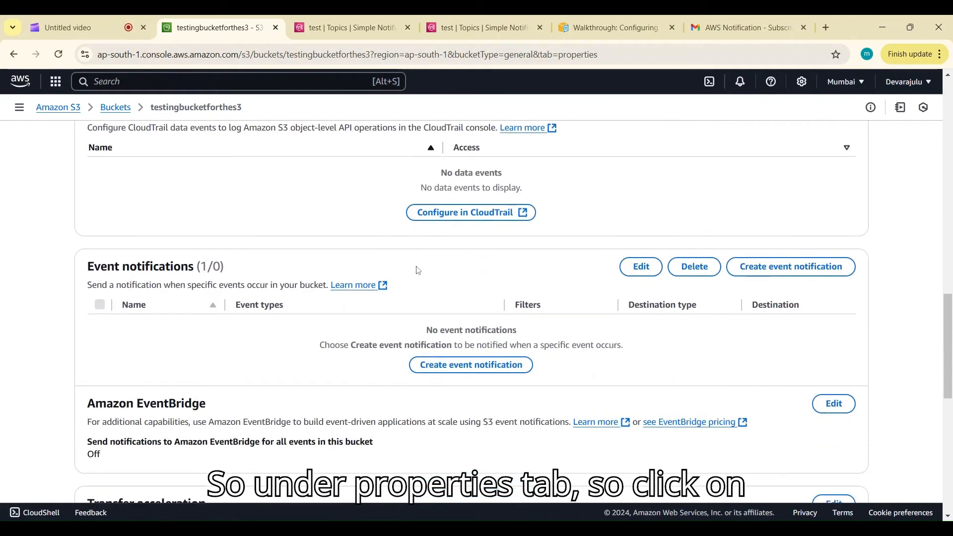
click(772, 266)
Step: Name the event notification s3testevent and limit it to the prefix testing/
click(169, 258)
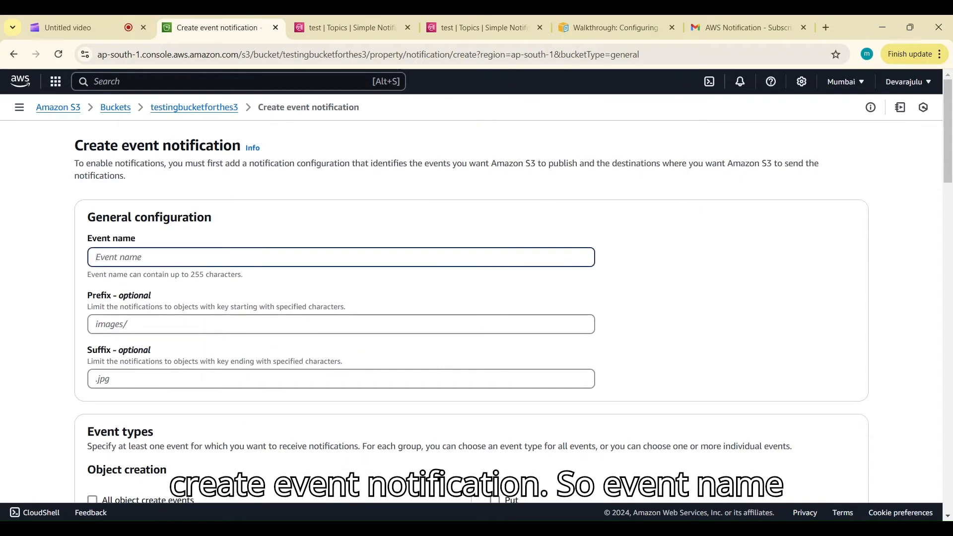
text(s3te)
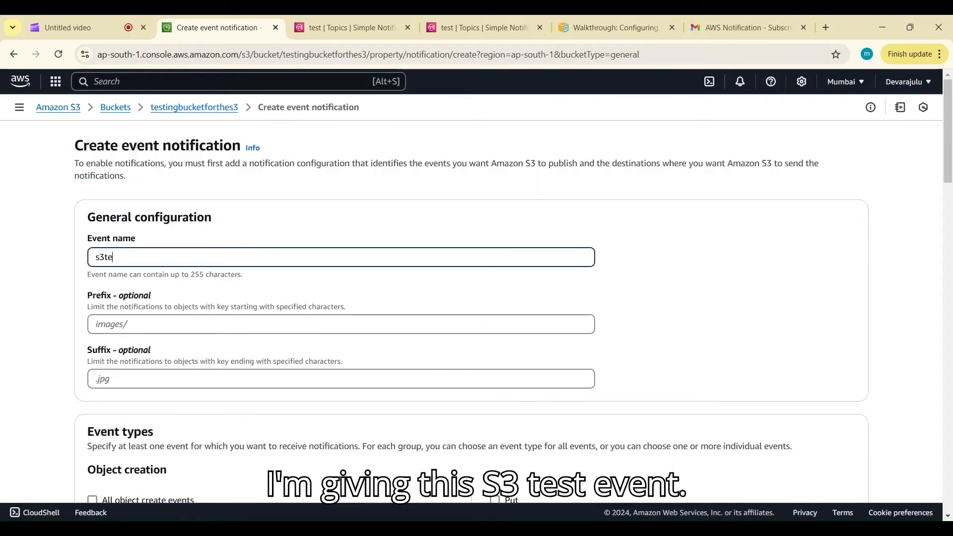
text(stevent)
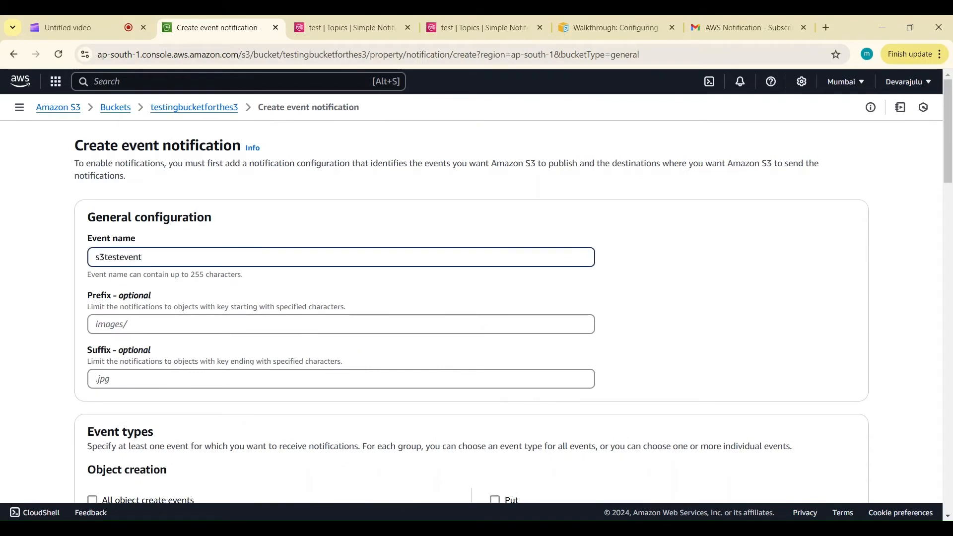
click(169, 324)
text(testing/)
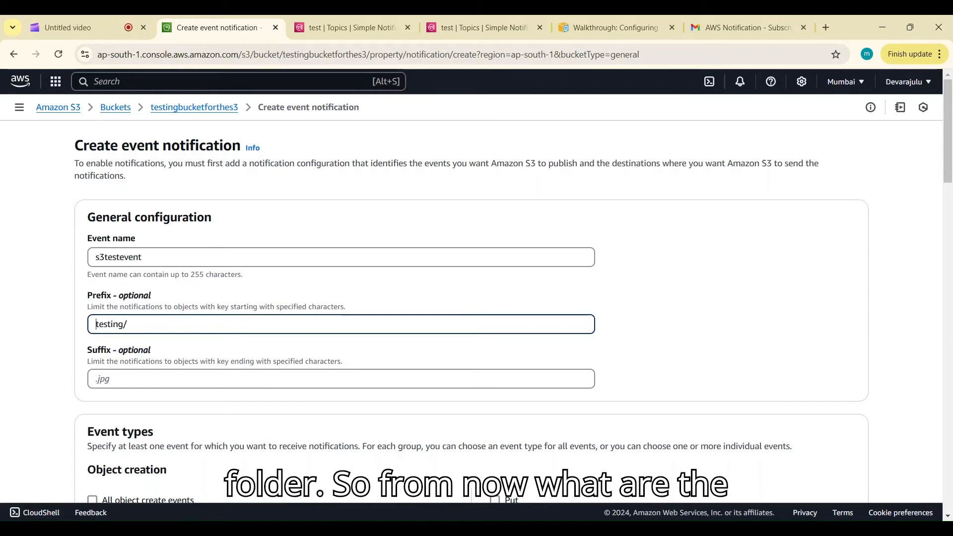
Step: Enable all object create events as the event type for the notification
scroll(477, 297, down, 1)
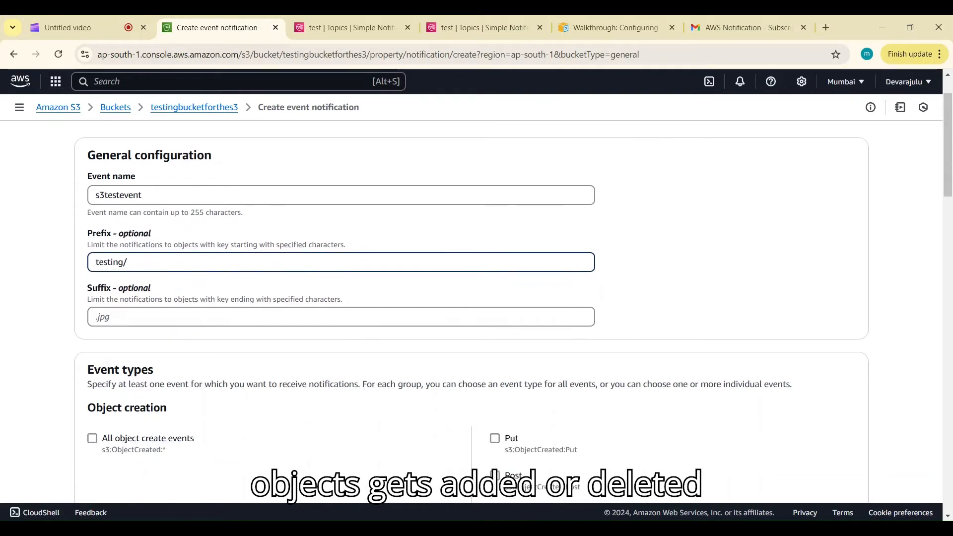
scroll(477, 298, down, 2)
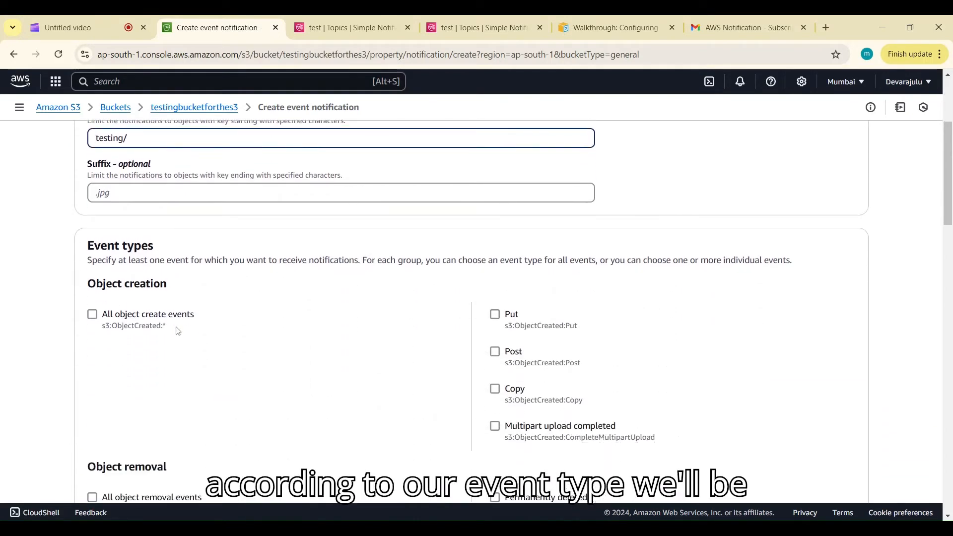
scroll(177, 332, up, 2)
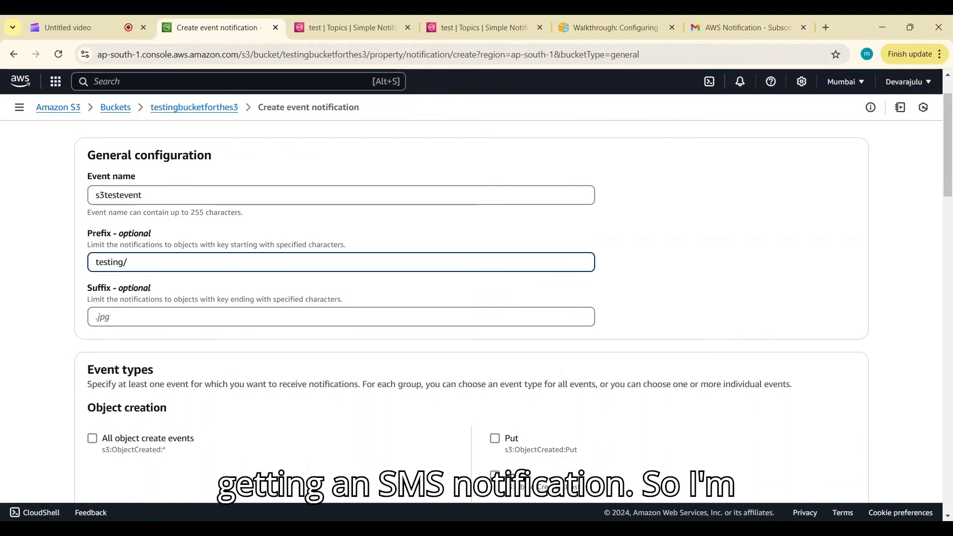
scroll(213, 331, down, 2)
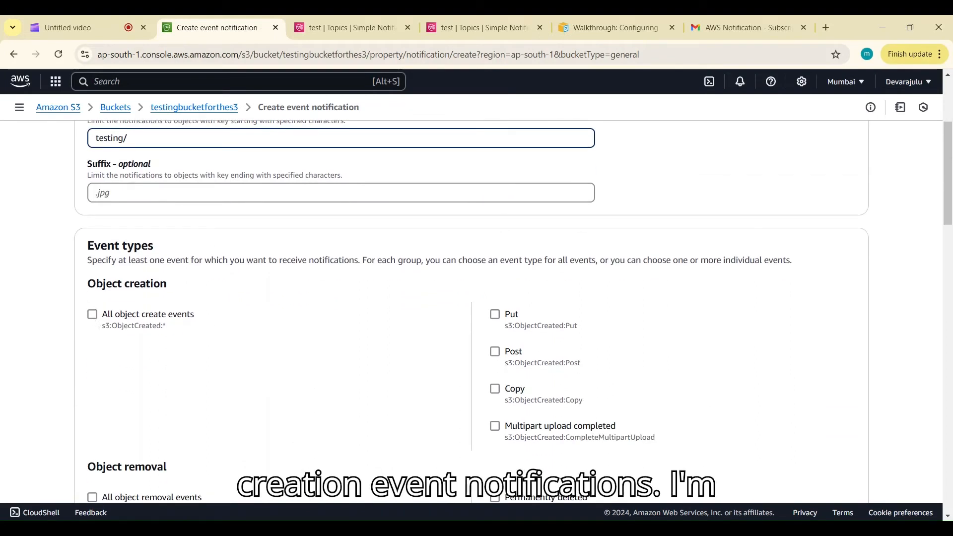
drag(88, 284, 167, 284)
click(100, 315)
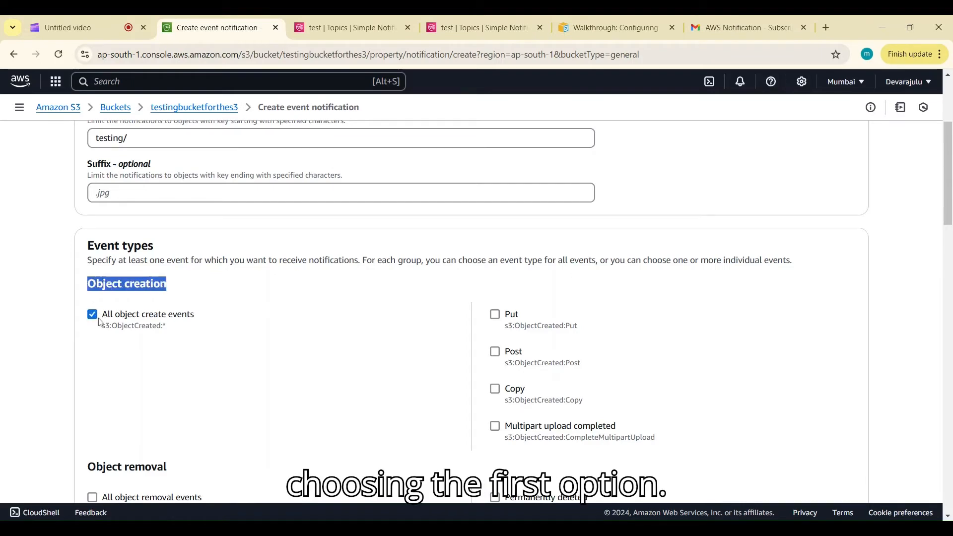
Step: Set the event notification's destination type to SNS topic
scroll(249, 278, down, 15)
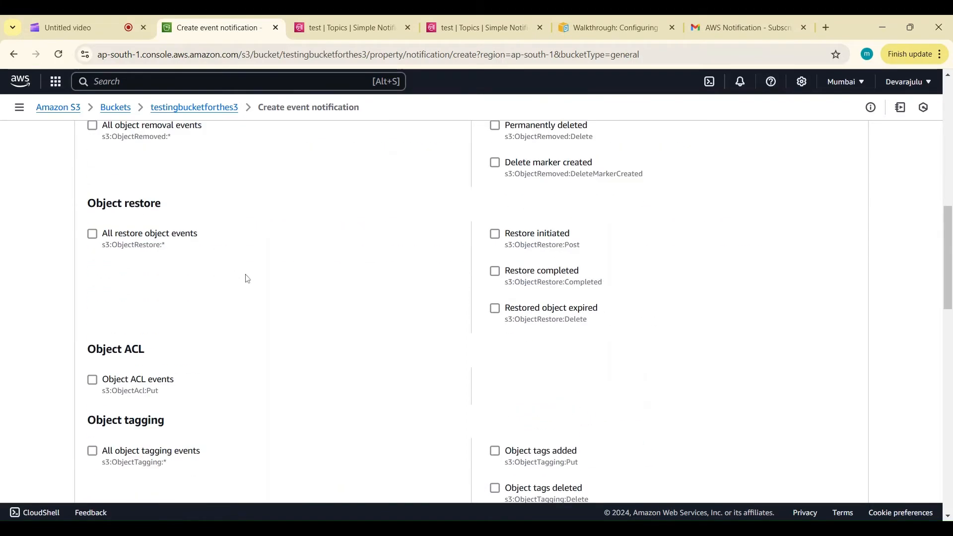
scroll(247, 274, down, 10)
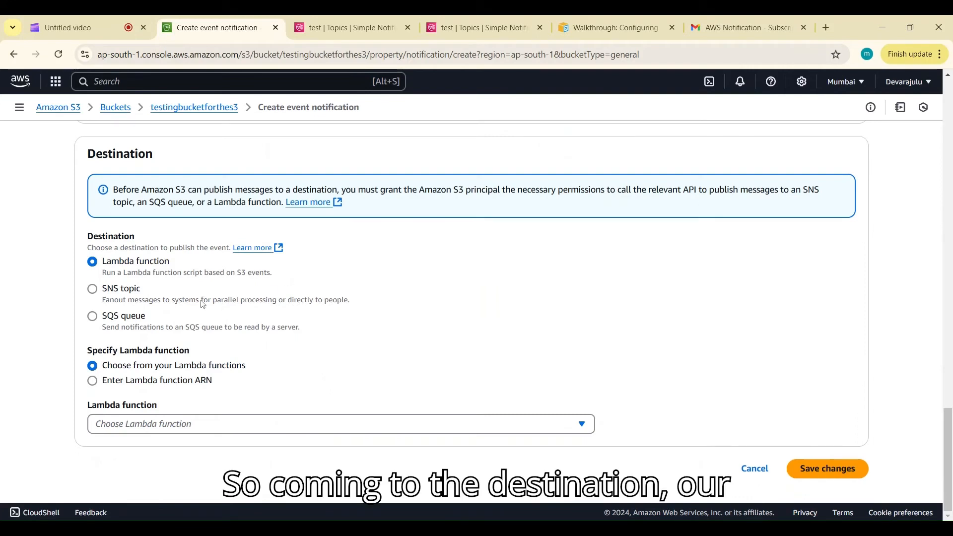
click(120, 293)
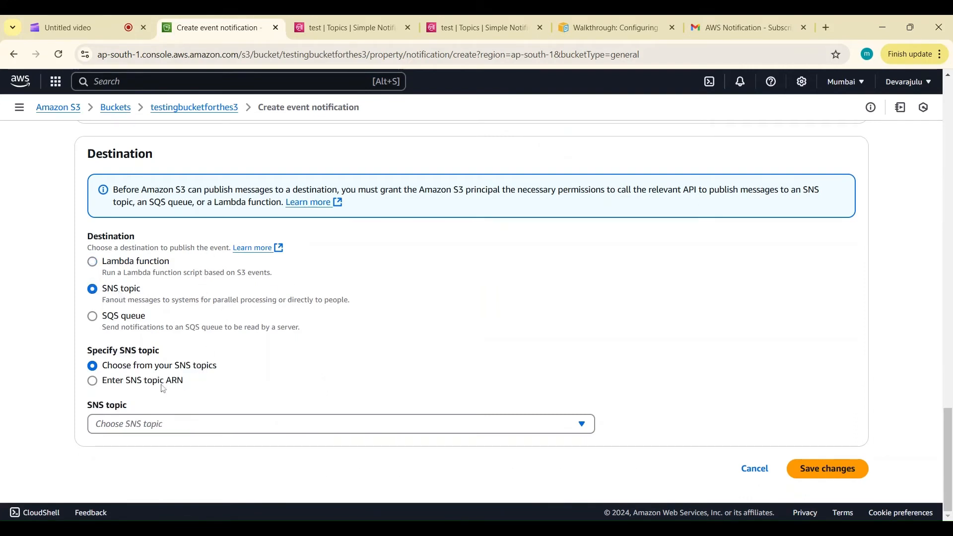
Step: Select the SNS topic test as the destination and save the event notification
click(230, 430)
click(137, 470)
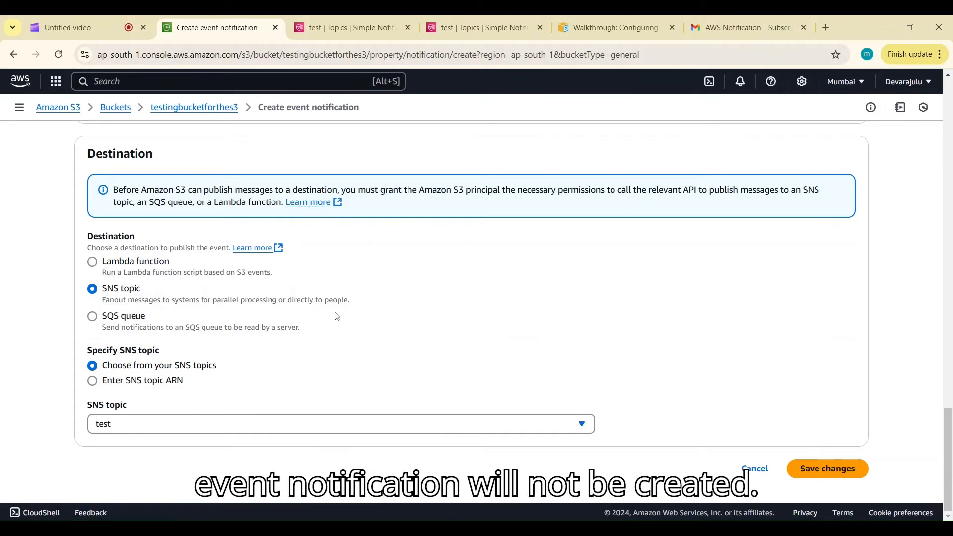
click(813, 475)
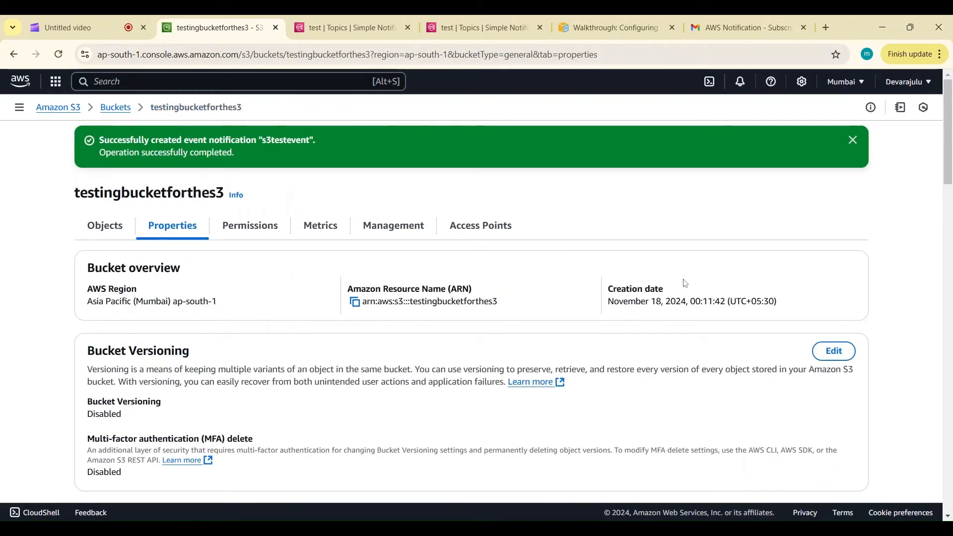
click(854, 141)
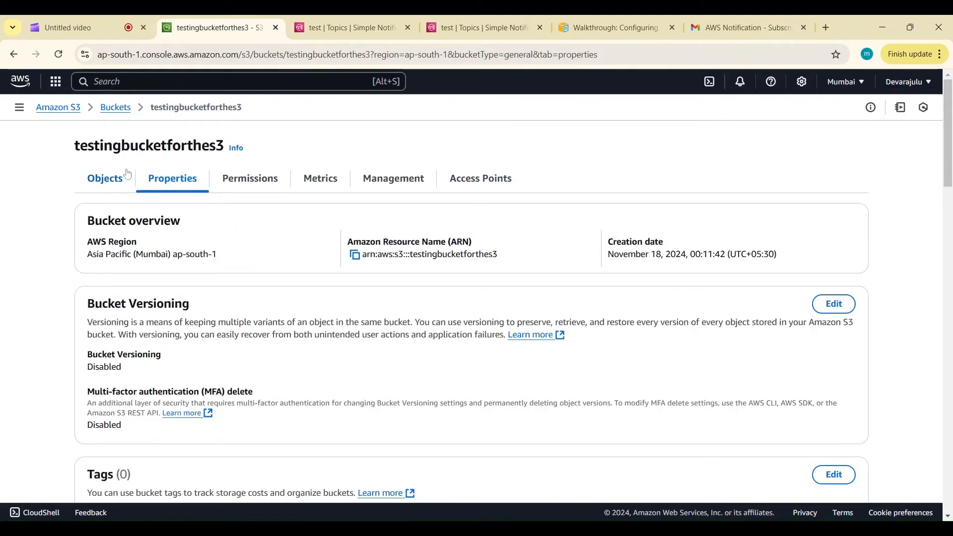
Step: Permanently delete the objects go and Medical Bill.pdf from the testing/ folder, confirming with the text "permanently delete"
click(114, 184)
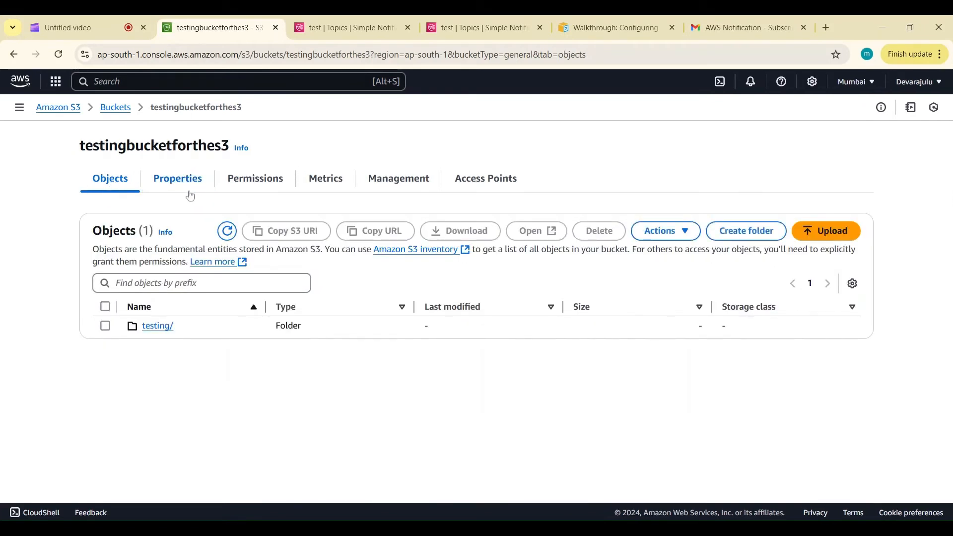
click(162, 328)
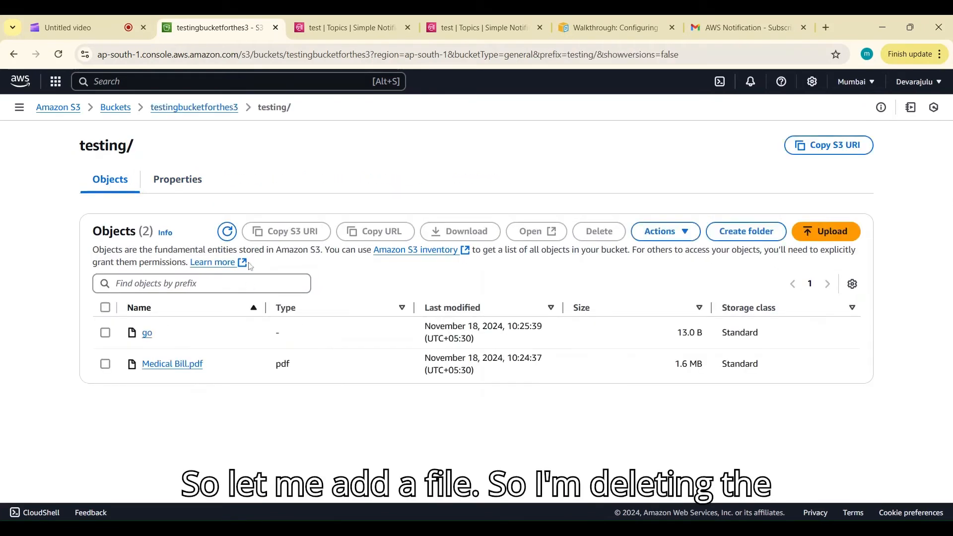
click(105, 333)
click(105, 363)
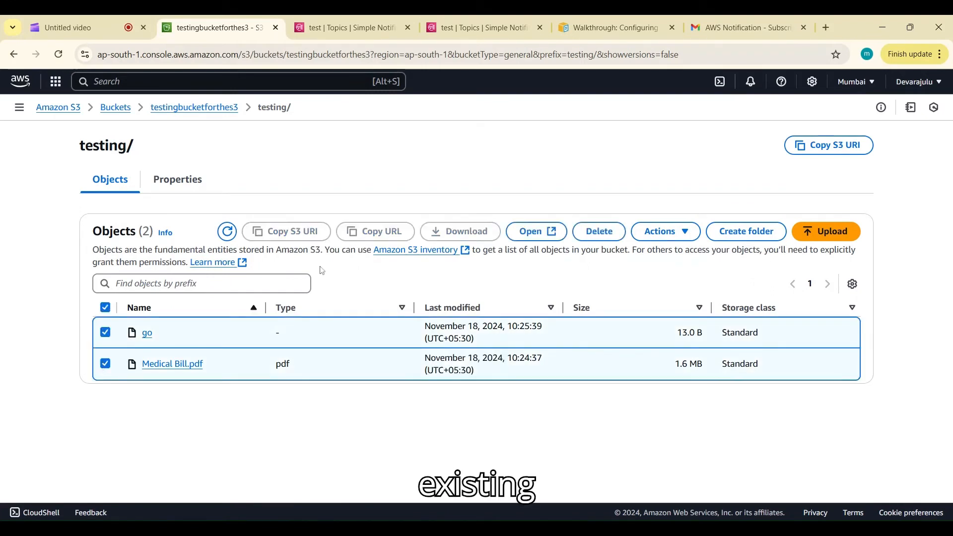
click(600, 232)
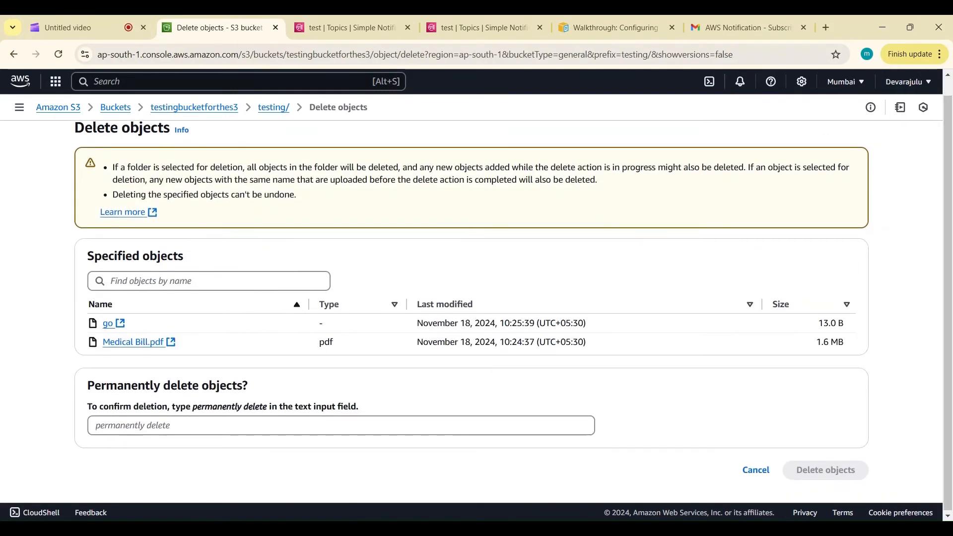
click(175, 427)
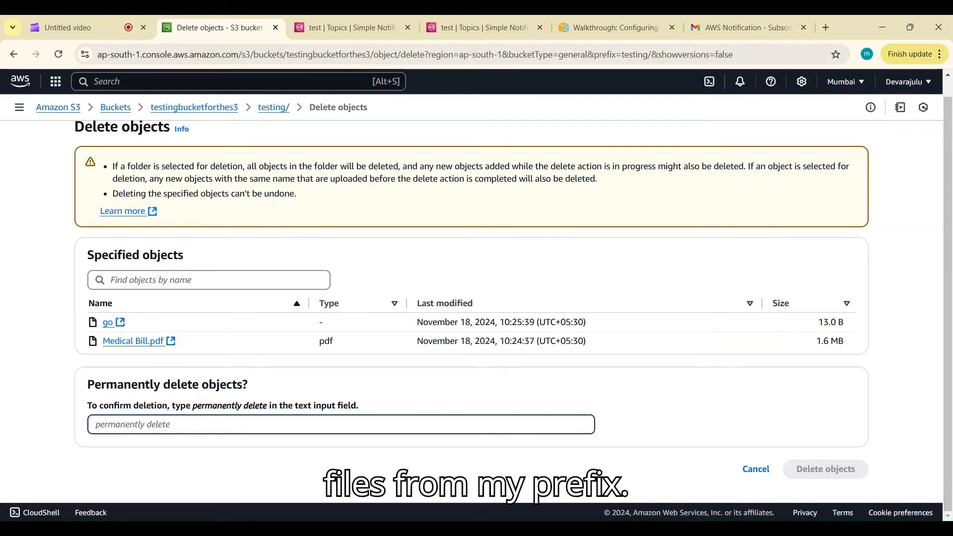
text(permanen)
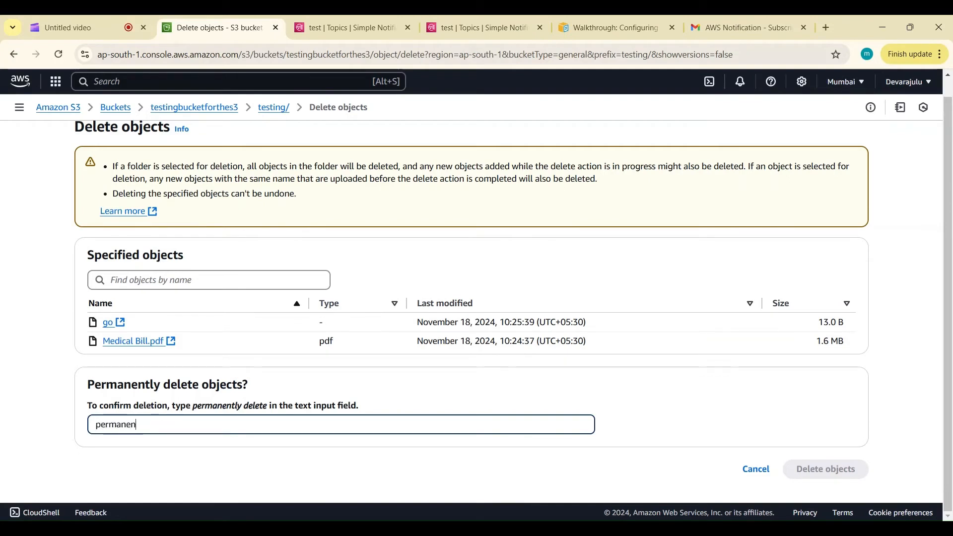
text(tly delete)
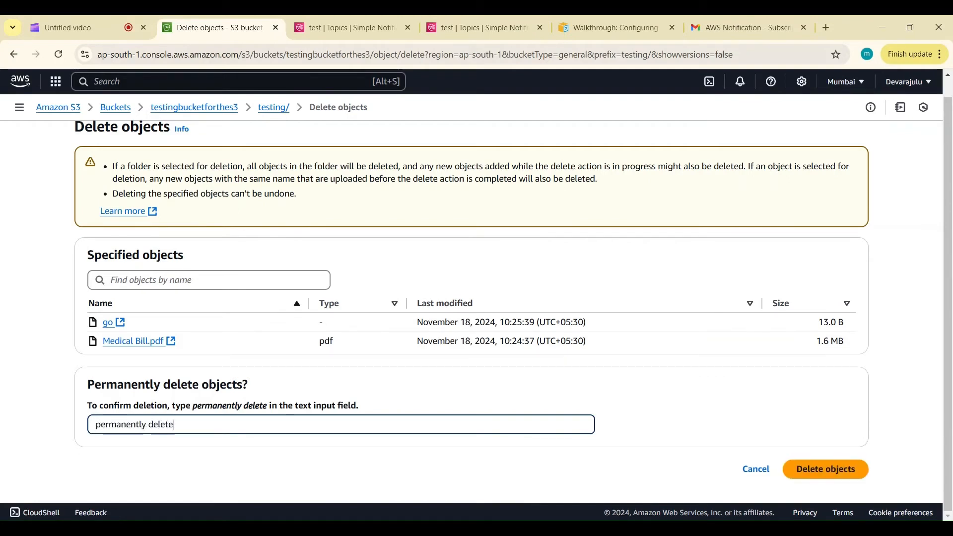
click(846, 474)
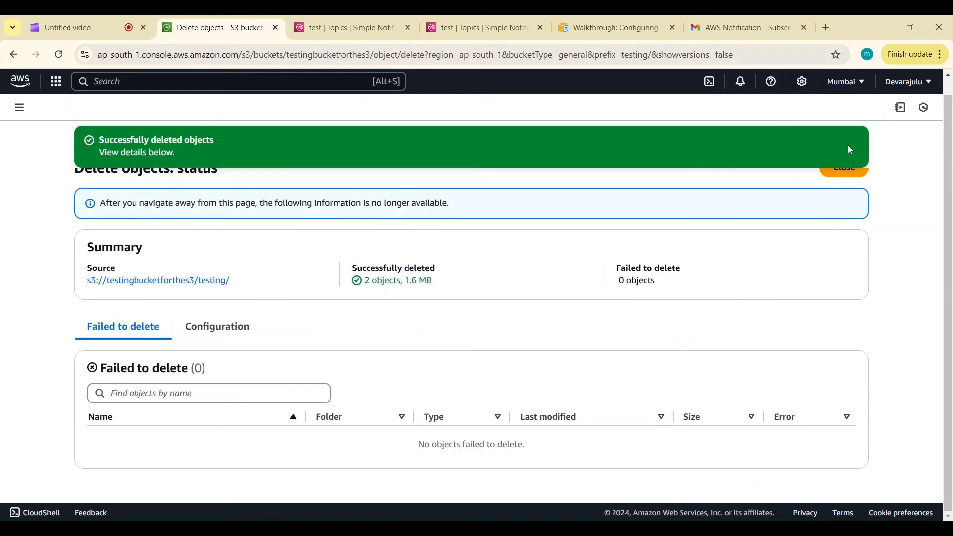
click(853, 186)
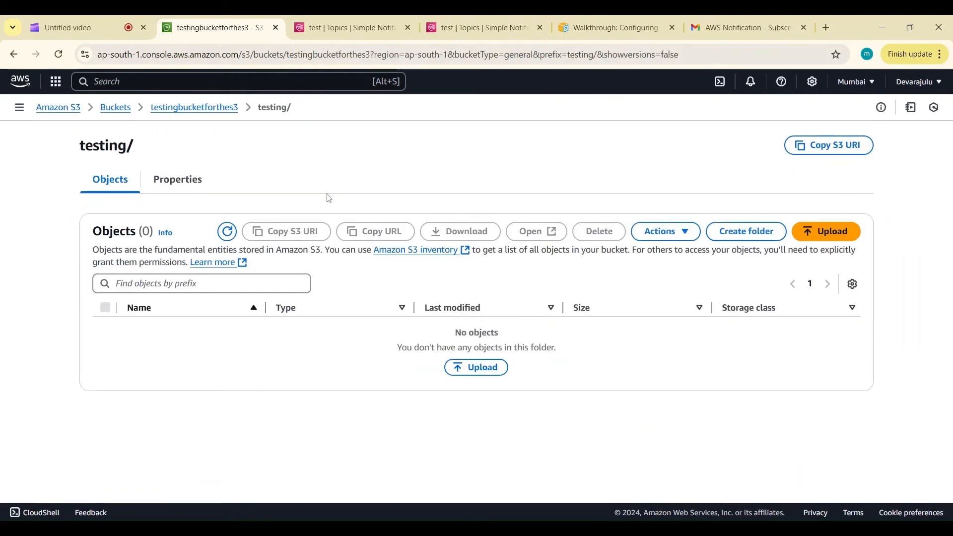
Step: Upload the file test.ppk into the testing/ folder of the bucket
click(844, 233)
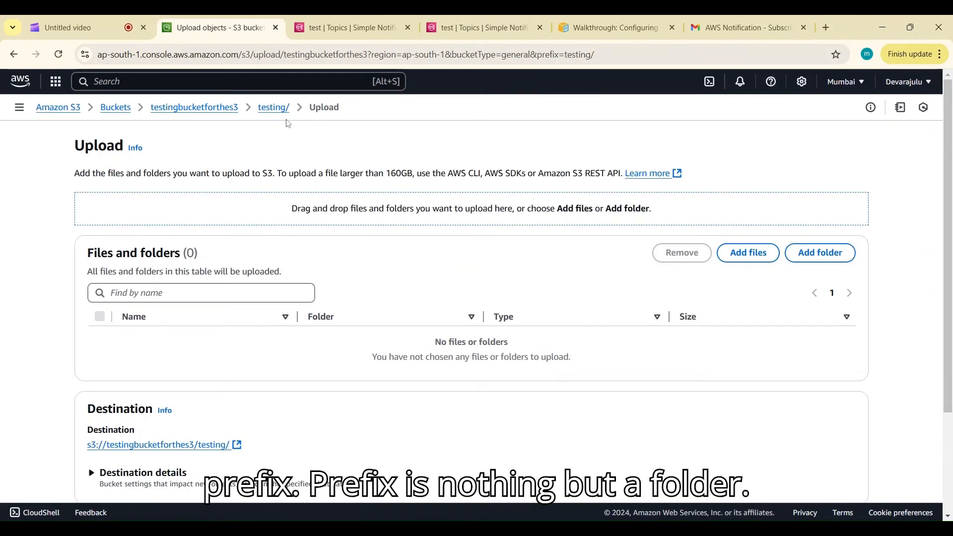
click(765, 254)
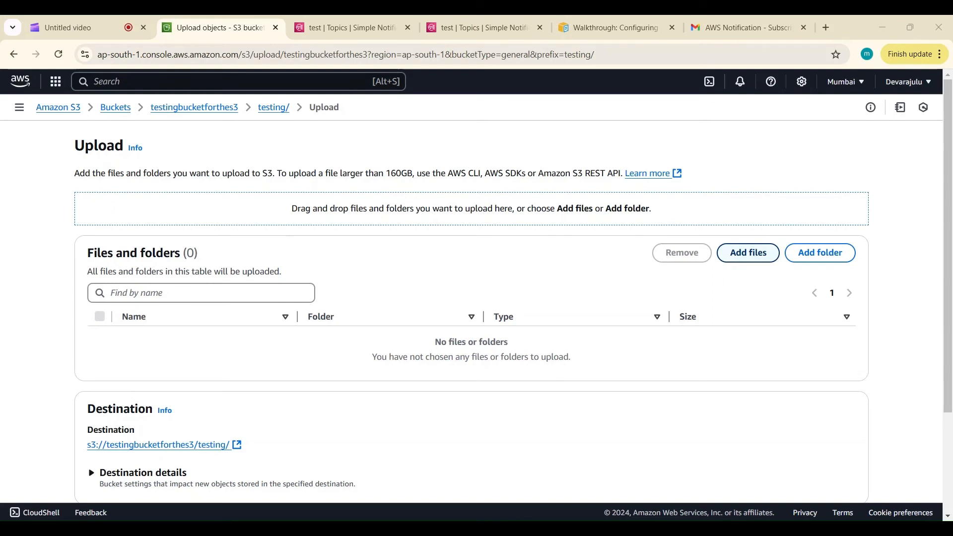
scroll(643, 306, down, 2)
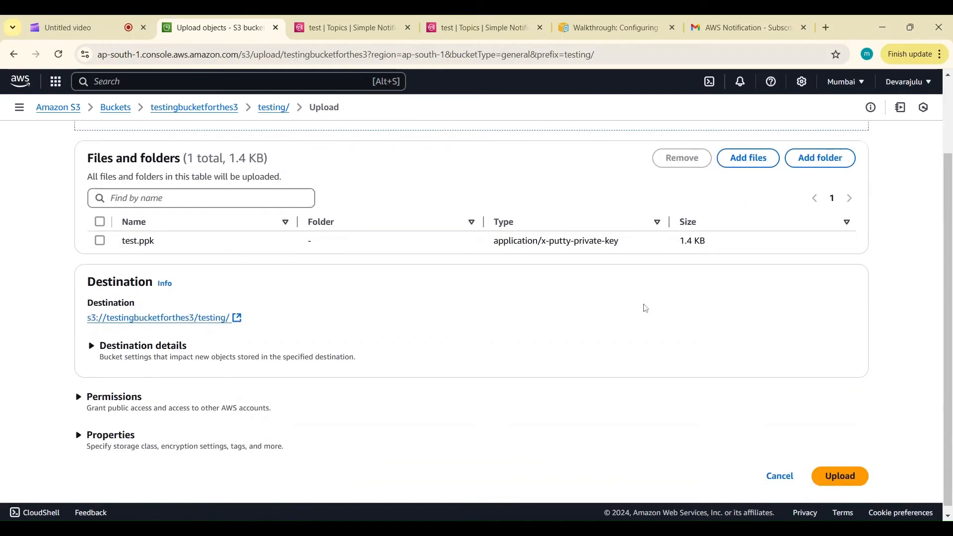
click(845, 470)
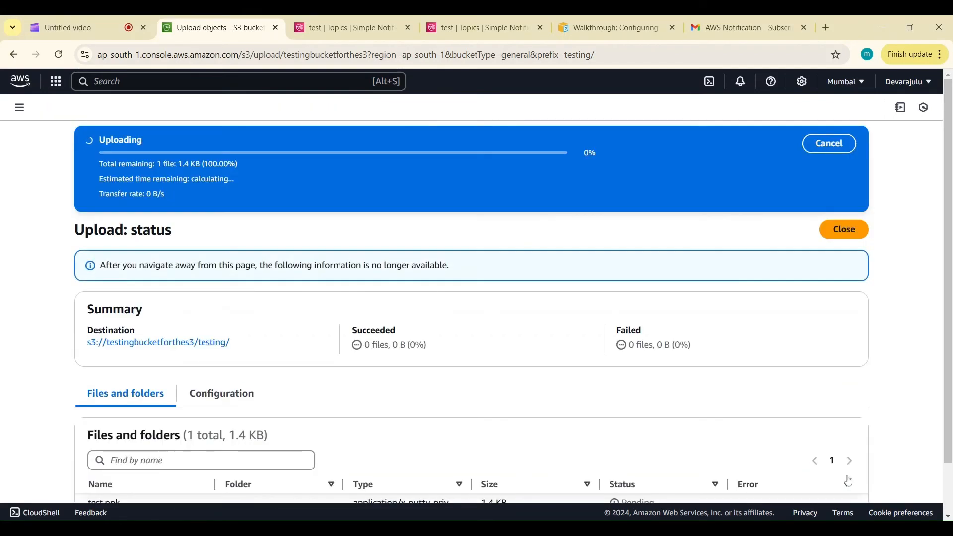
click(856, 140)
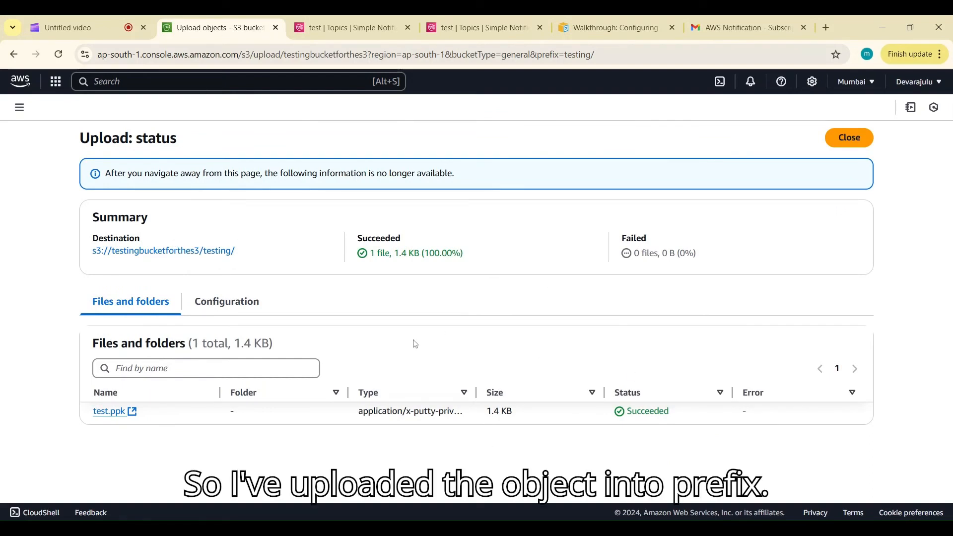
Step: Switch to Gmail and open the Amazon S3 Notification conversation from AWS Notifications to read its messages
click(747, 28)
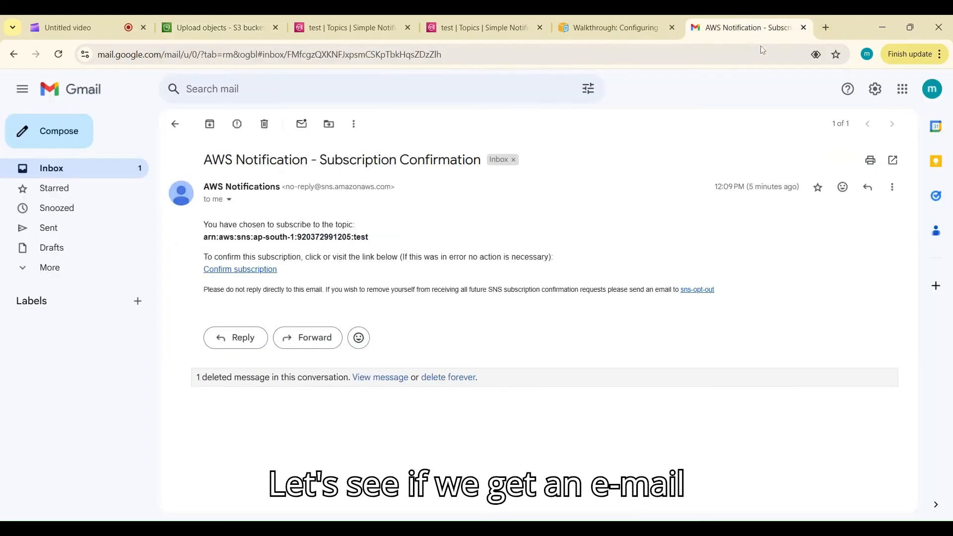
click(175, 124)
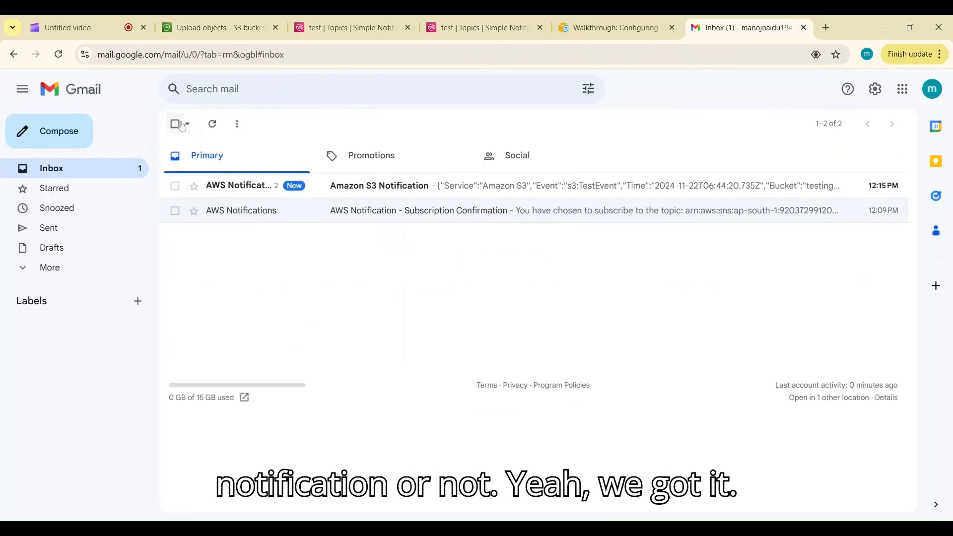
click(481, 190)
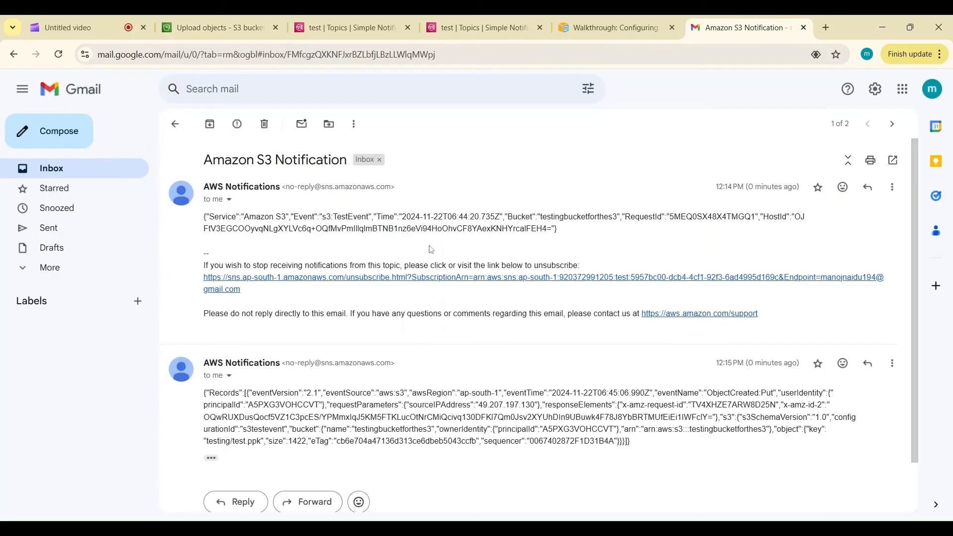
scroll(432, 248, down, 1)
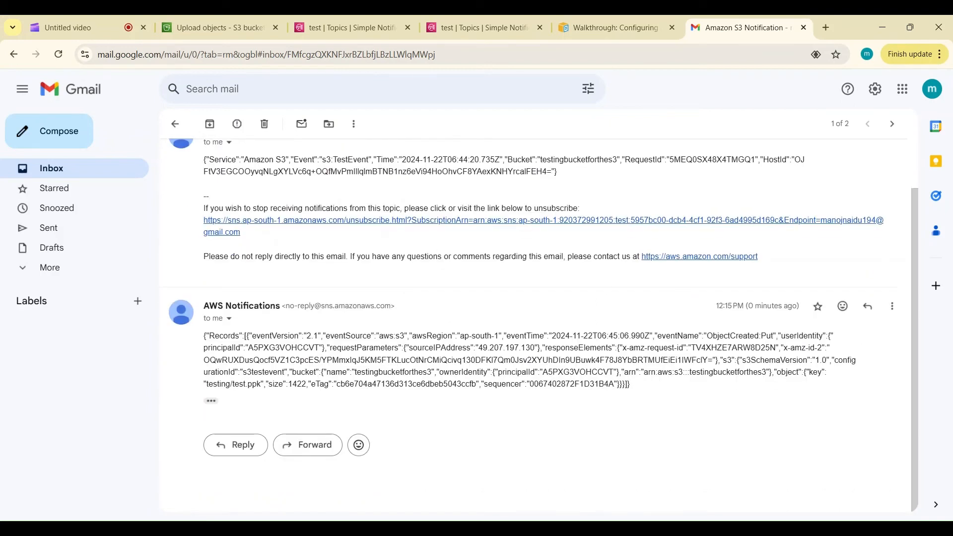
scroll(478, 328, up, 1)
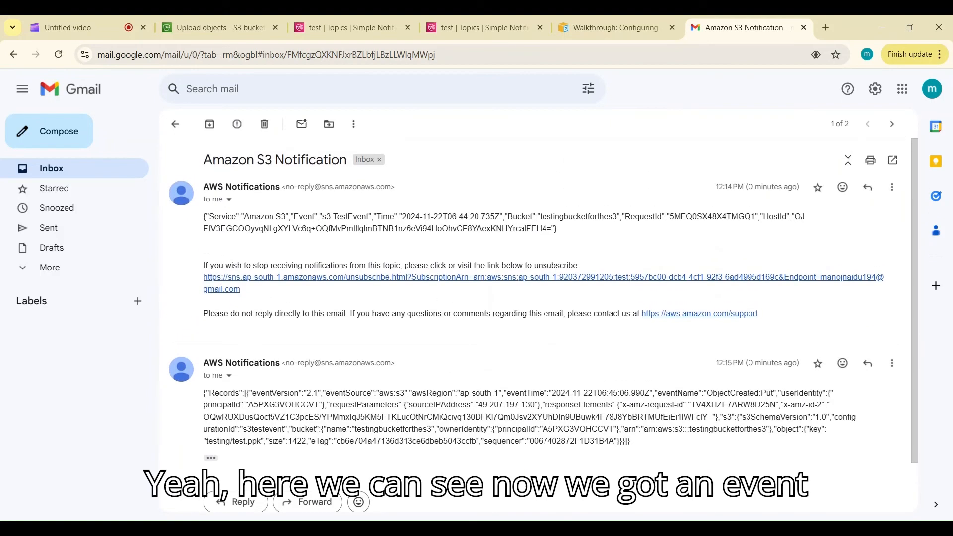
scroll(671, 401, down, 1)
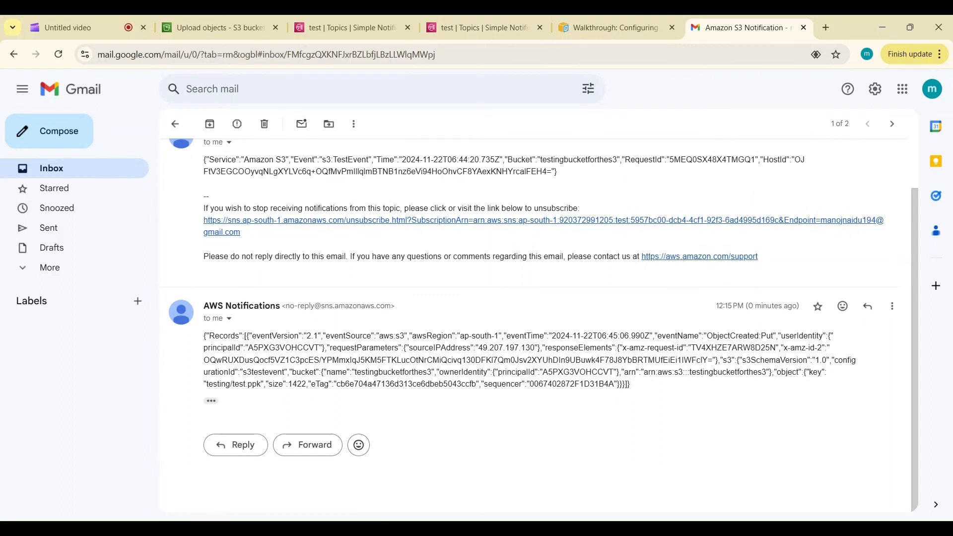
Step: Examine the event name and object key in the second notification message, and return to the S3 testing/ folder
drag(658, 336, 785, 336)
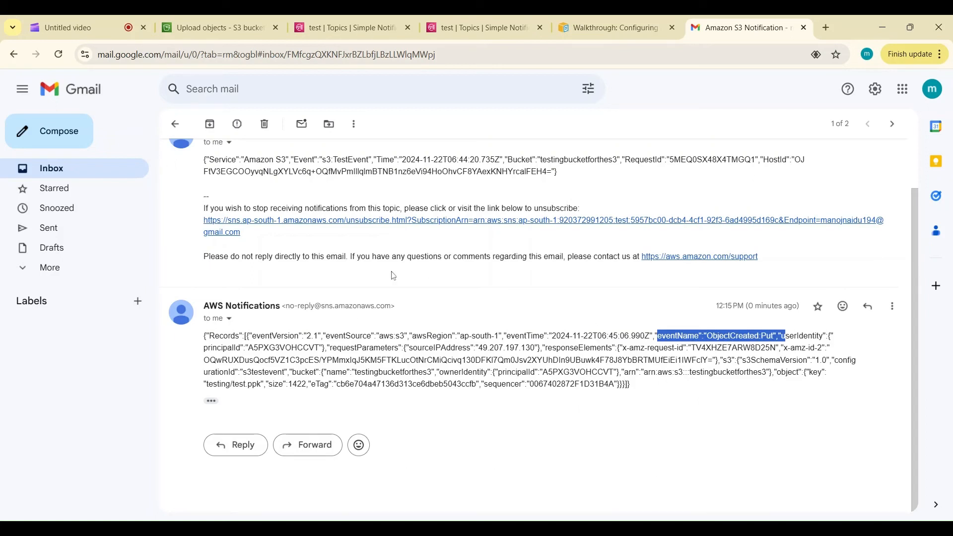
drag(208, 383, 258, 383)
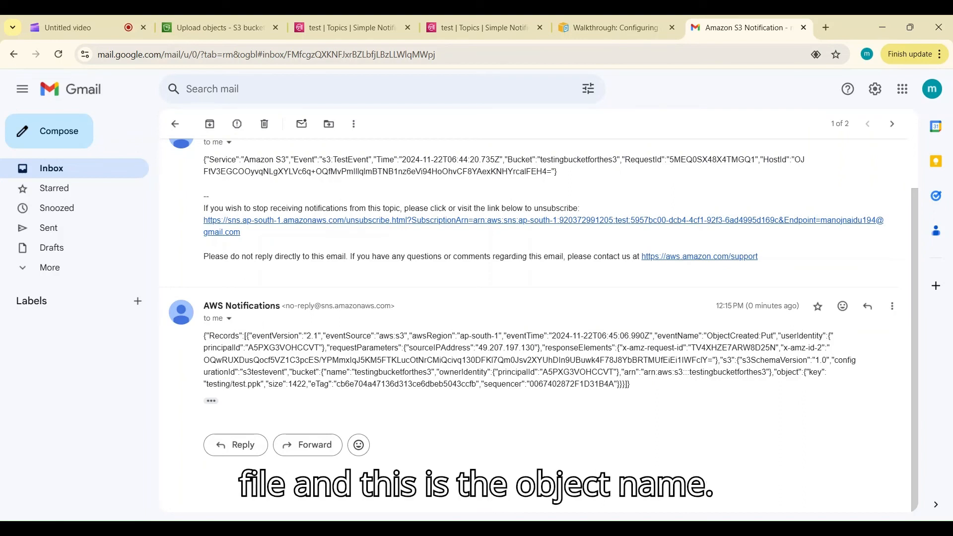
drag(207, 384, 252, 384)
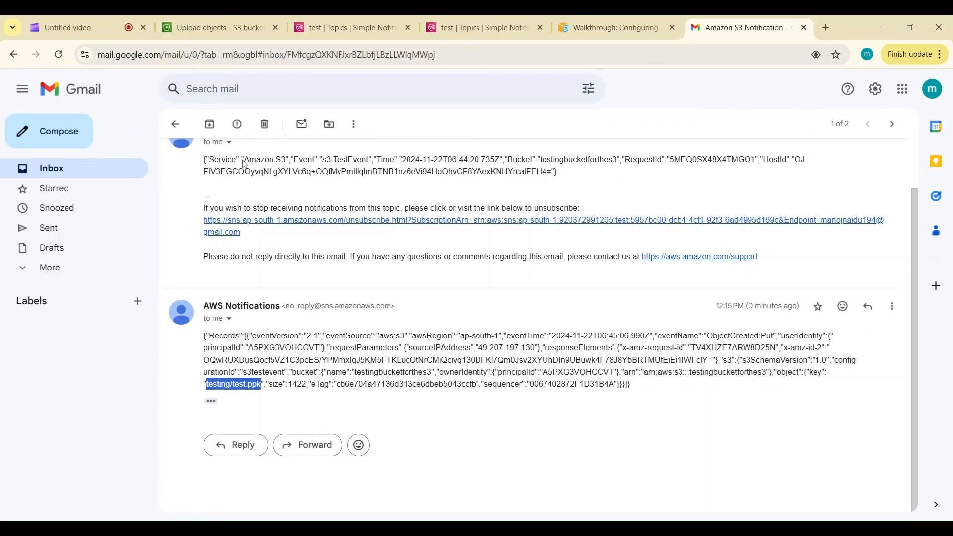
click(175, 124)
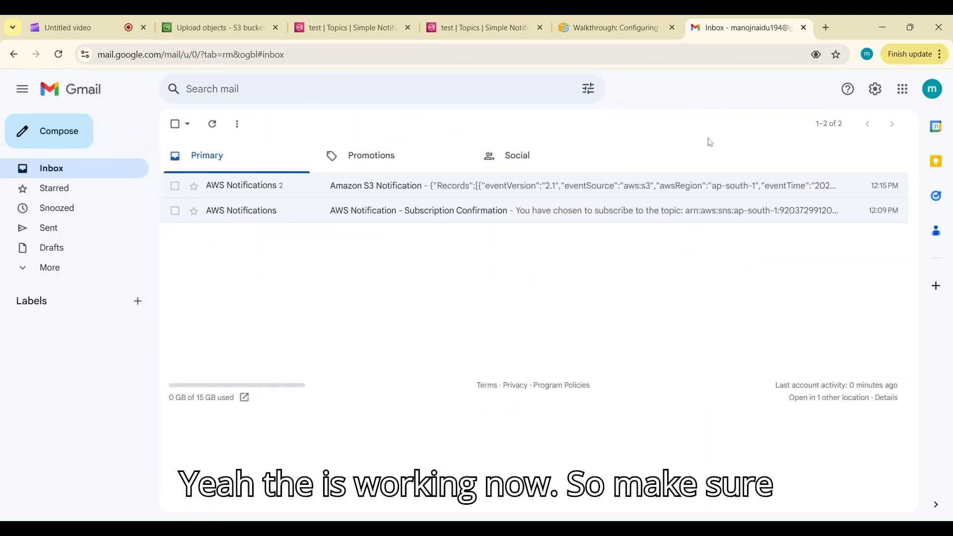
click(200, 20)
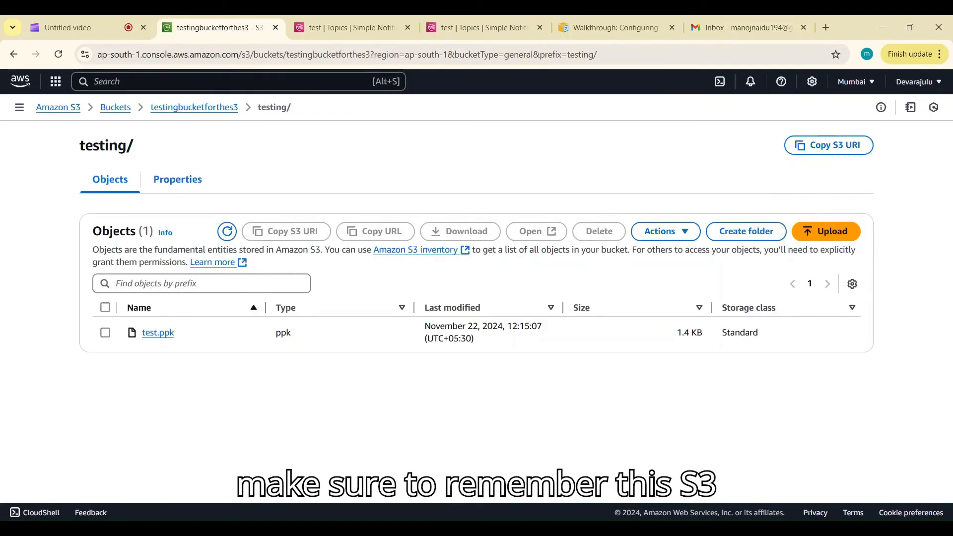